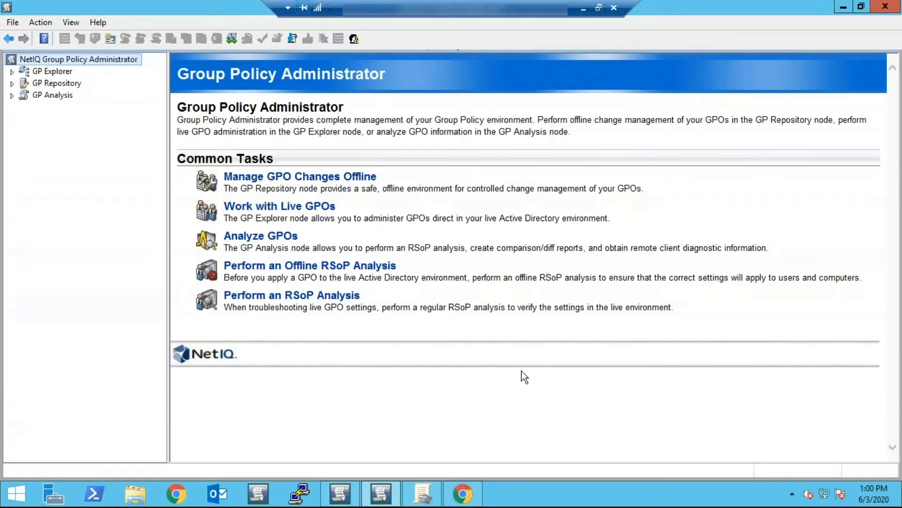
- Minimize the Group Policy Administrator console and bring it back from the taskbar
left_click(843, 6)
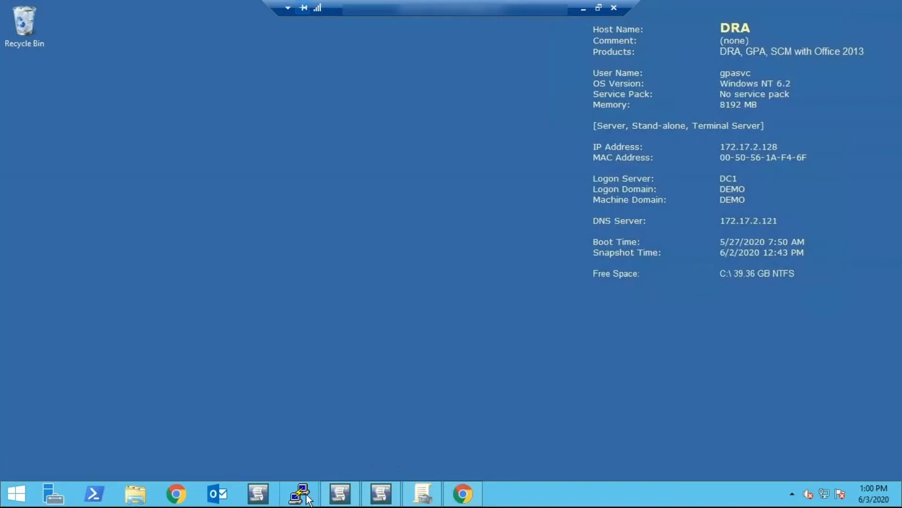
mouse_move(430, 497)
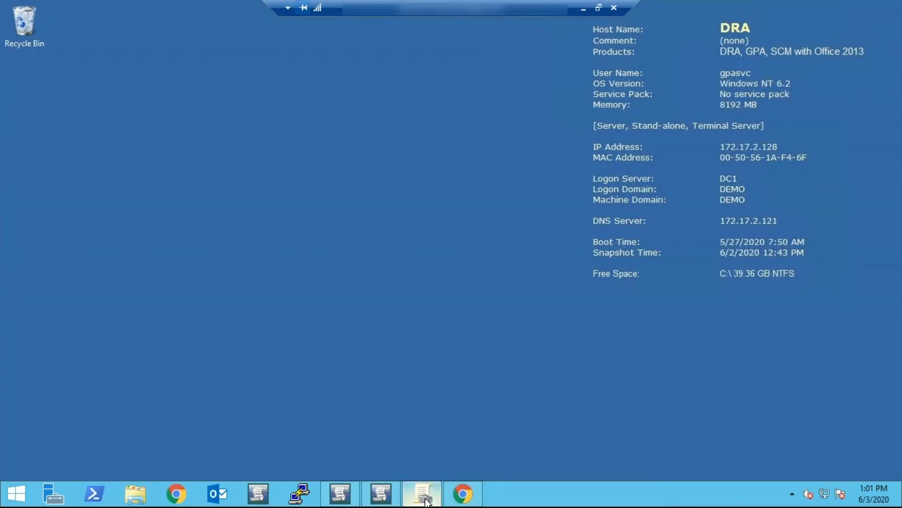
left_click(381, 495)
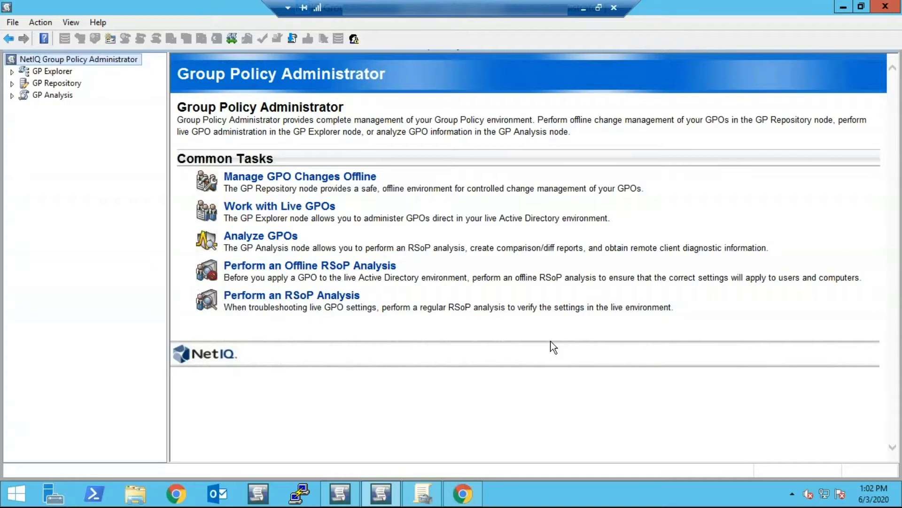
- Expand GP Repository, aegis2, GPR Security Management and ActiveViews in the tree
left_click(12, 84)
left_click(25, 95)
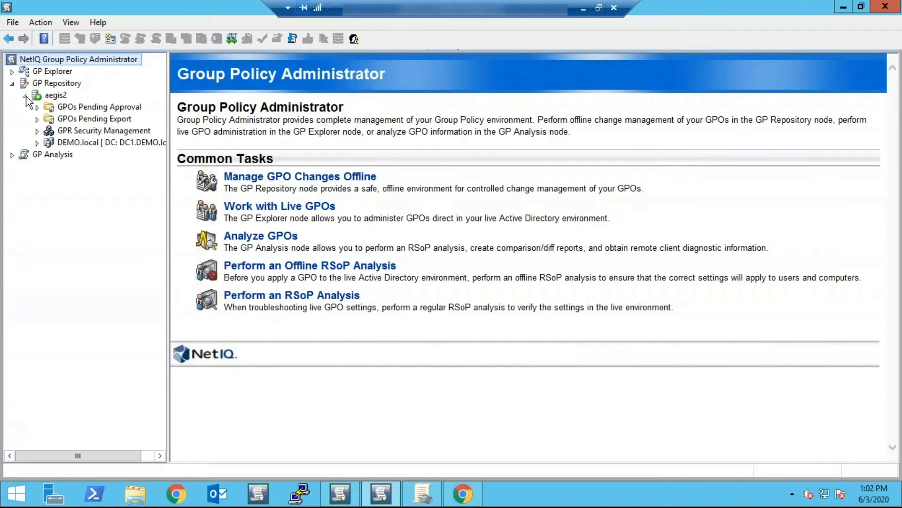
left_click(37, 132)
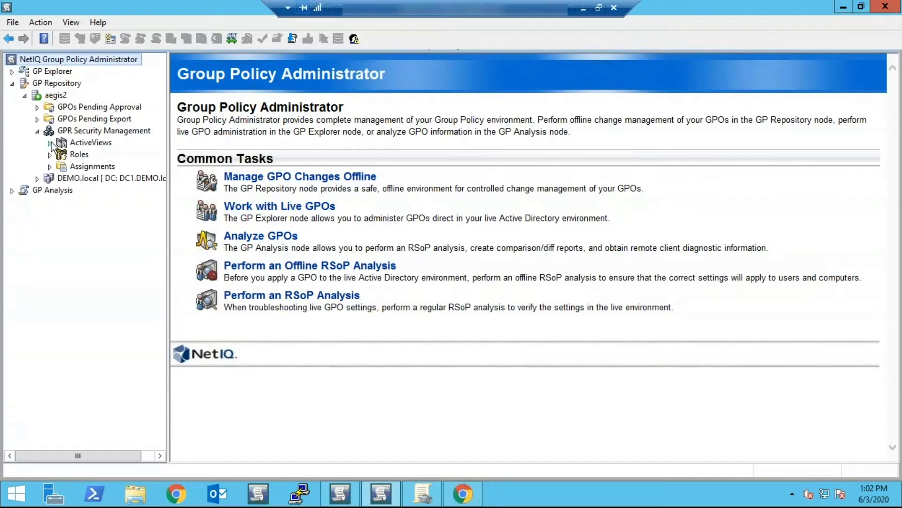
left_click(50, 143)
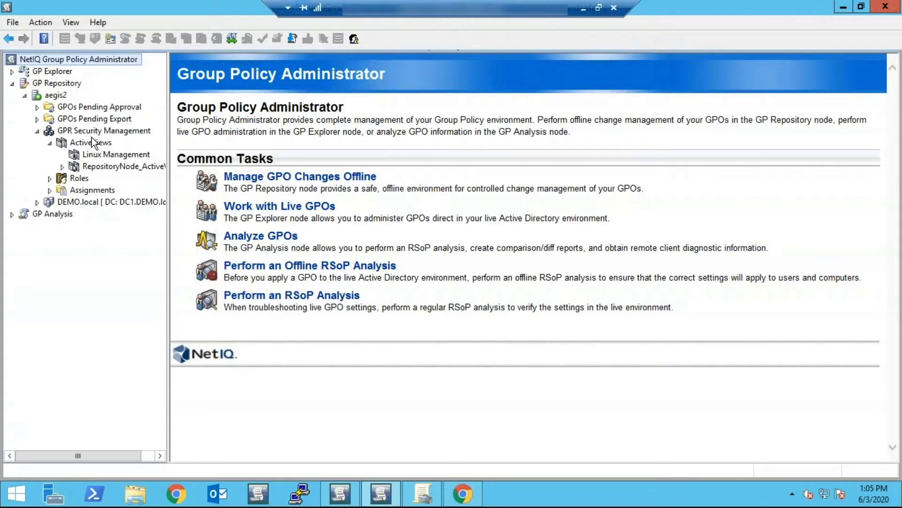
- Start PuTTY and open an SSH connection to host 172.17.2.1
left_click(844, 6)
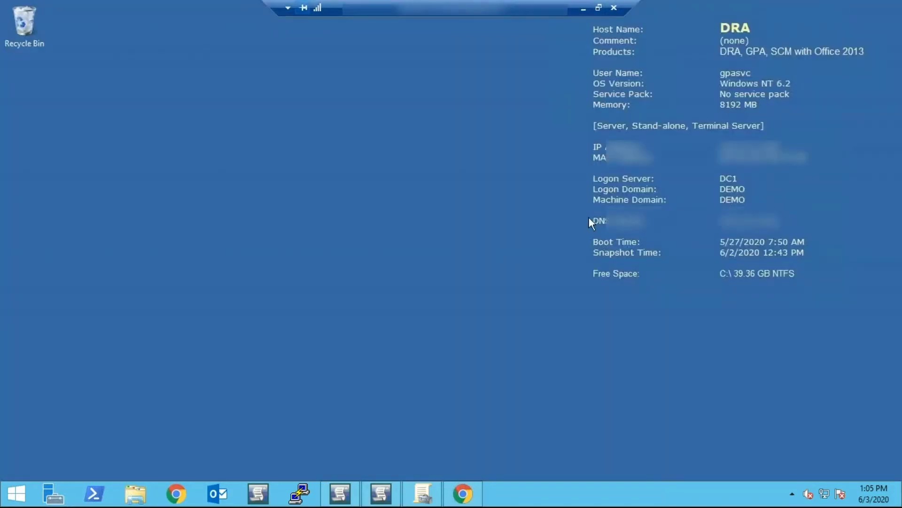
left_click(299, 493)
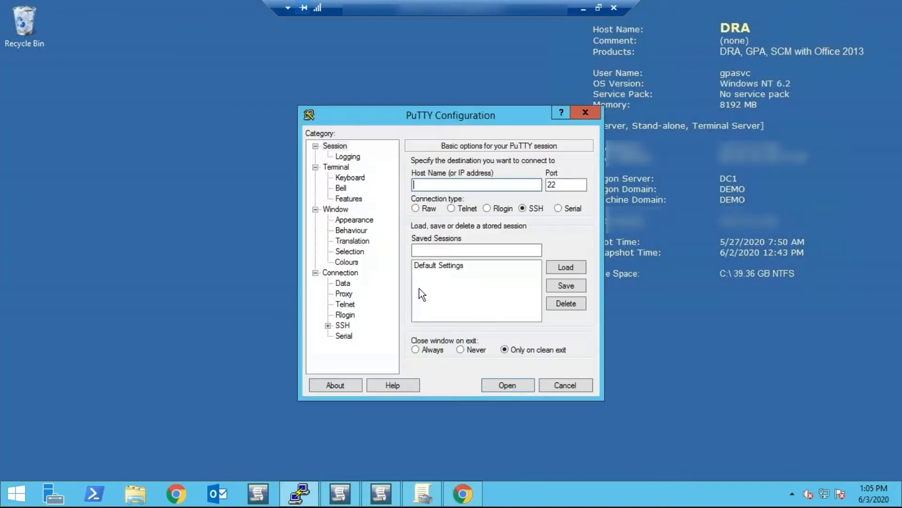
left_click_drag(477, 118, 657, 94)
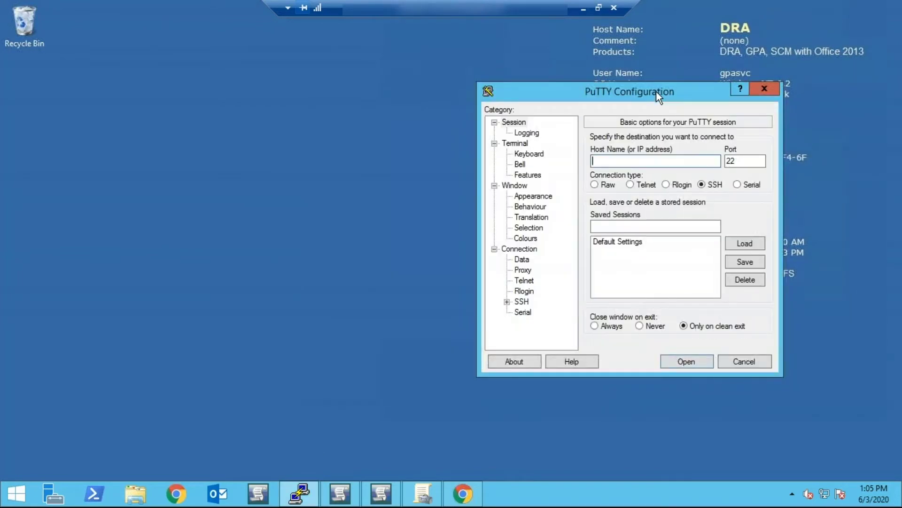
type("172")
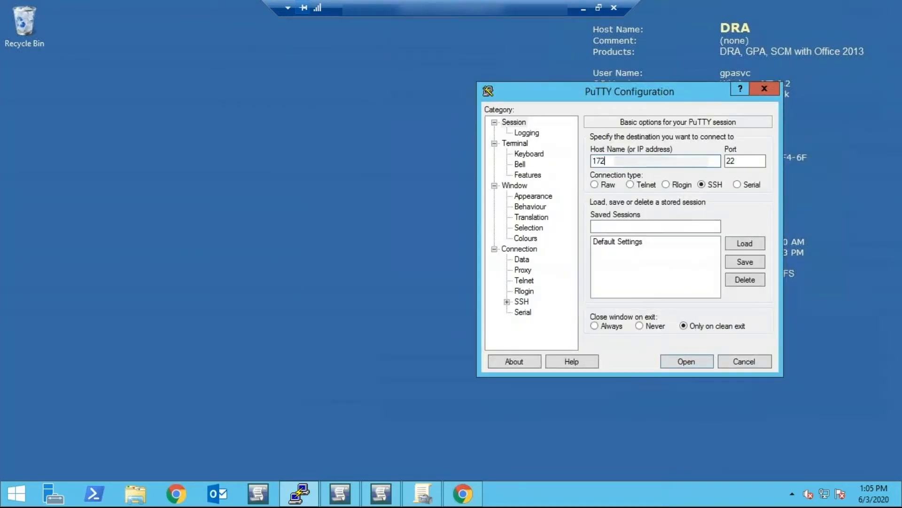
type(".17")
type(".")
type("2.1")
key("Return")
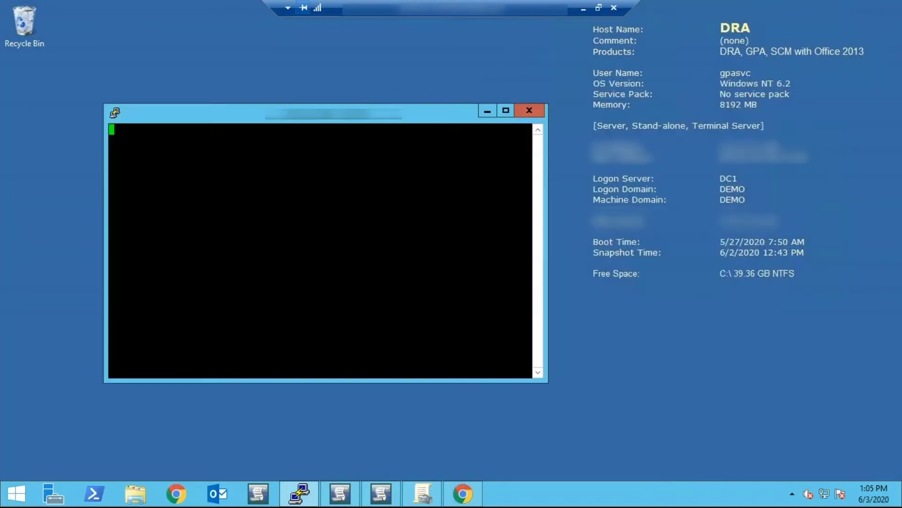
- Log in with the domain user's account name and password, then dismiss the connection-closed error and close the terminal
type("aby.user@")
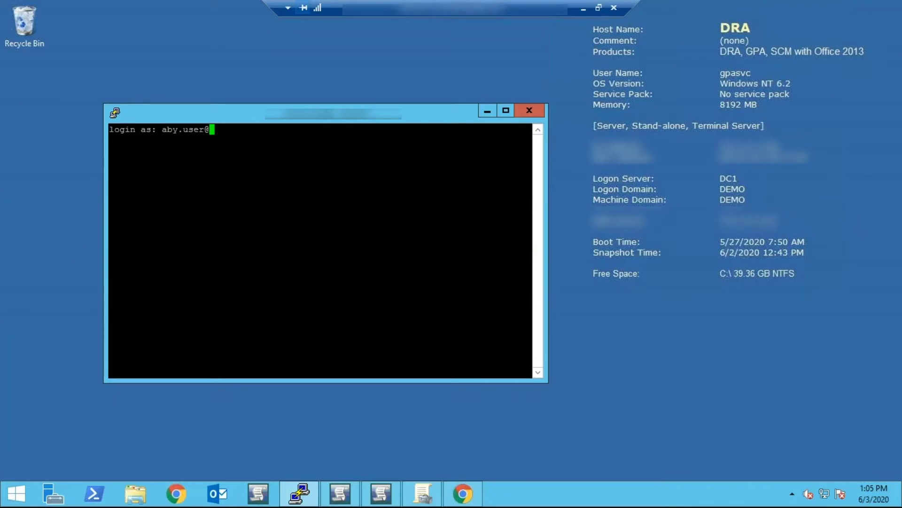
type("demo")
type(".loca")
type("l")
key("Return")
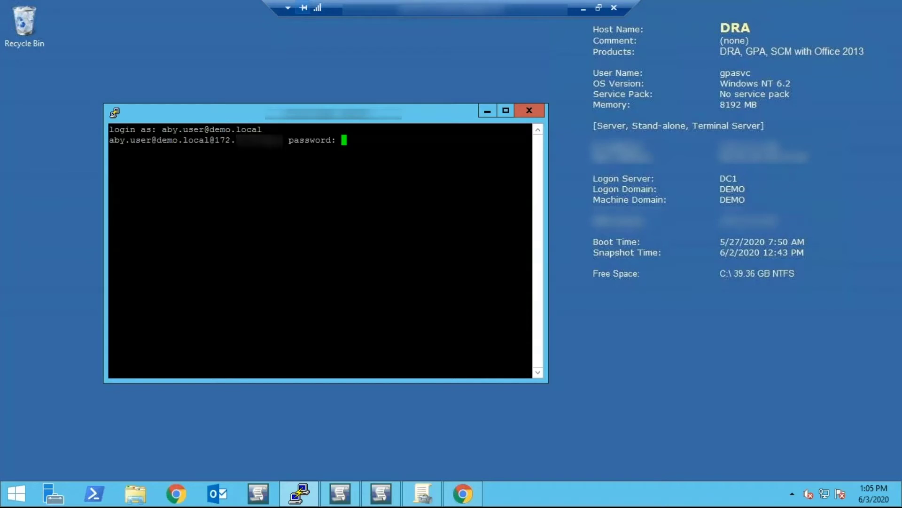
key("Return")
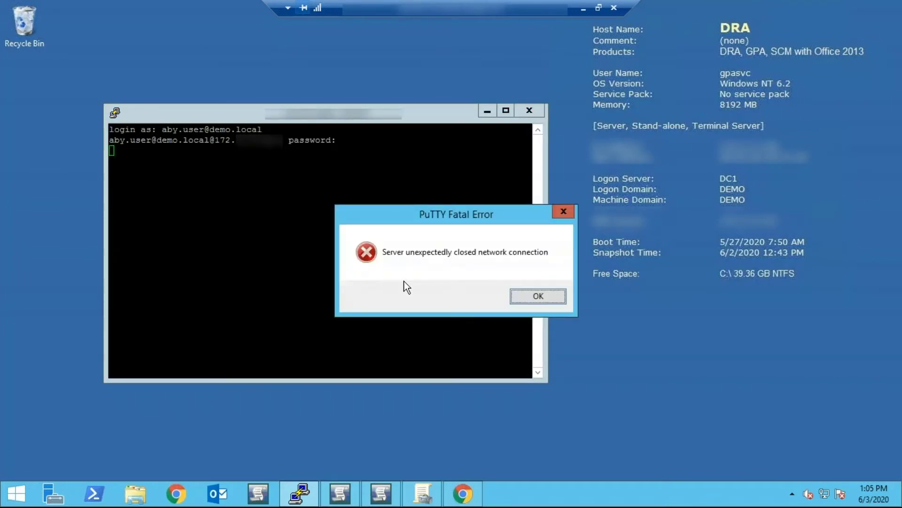
left_click(545, 295)
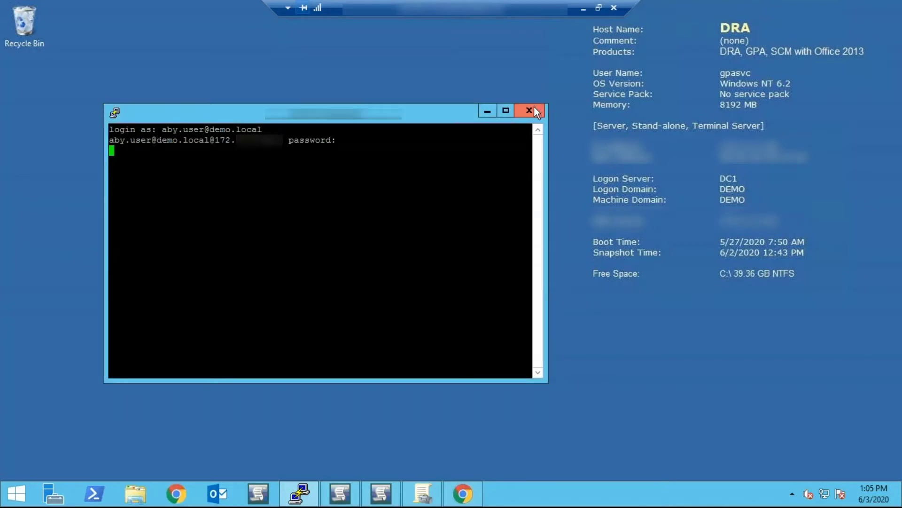
left_click(534, 109)
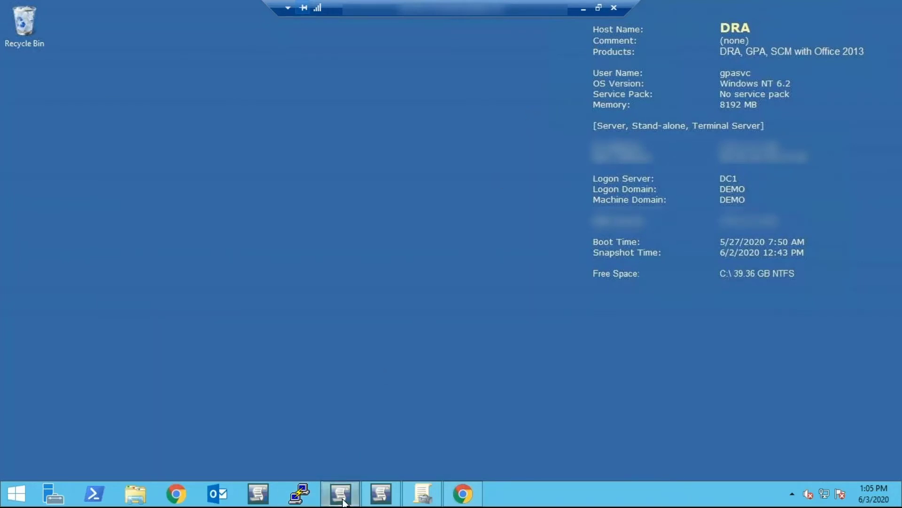
- Restore the Group Policy Administrator console and maximize it
left_click(342, 499)
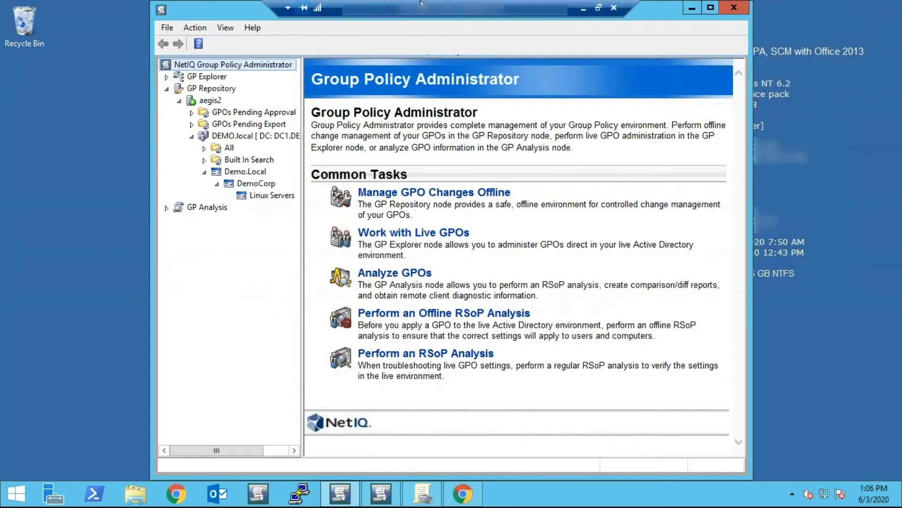
left_click_drag(243, 12, 200, 18)
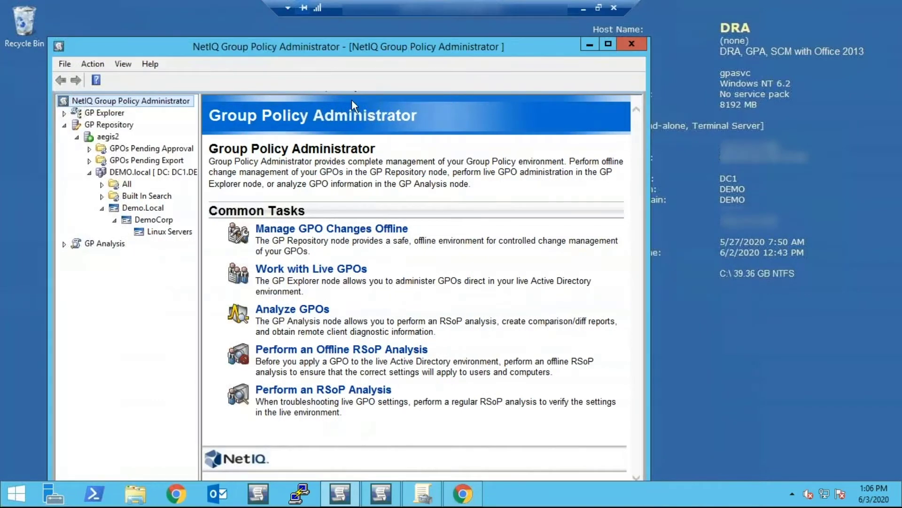
left_click(610, 45)
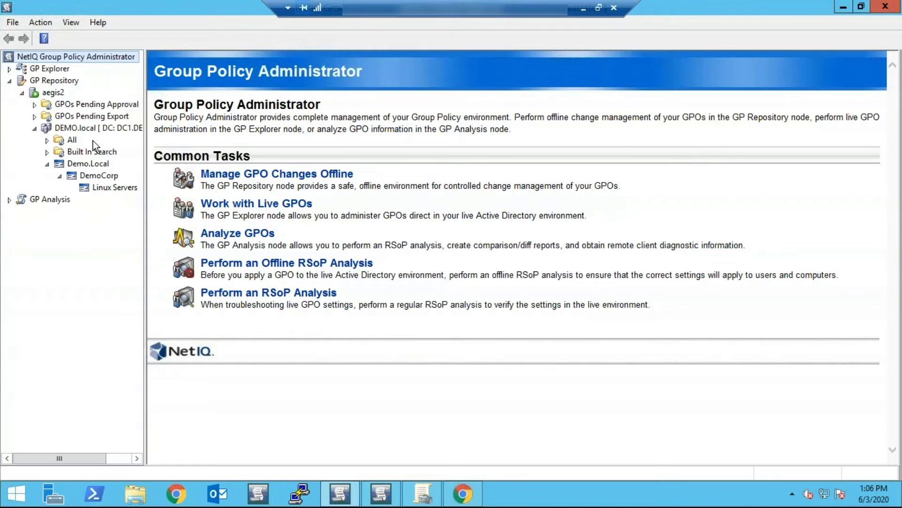
- Confirm the DemoCorp Linux Servers category holds no GPOs, then close the console
left_click(103, 188)
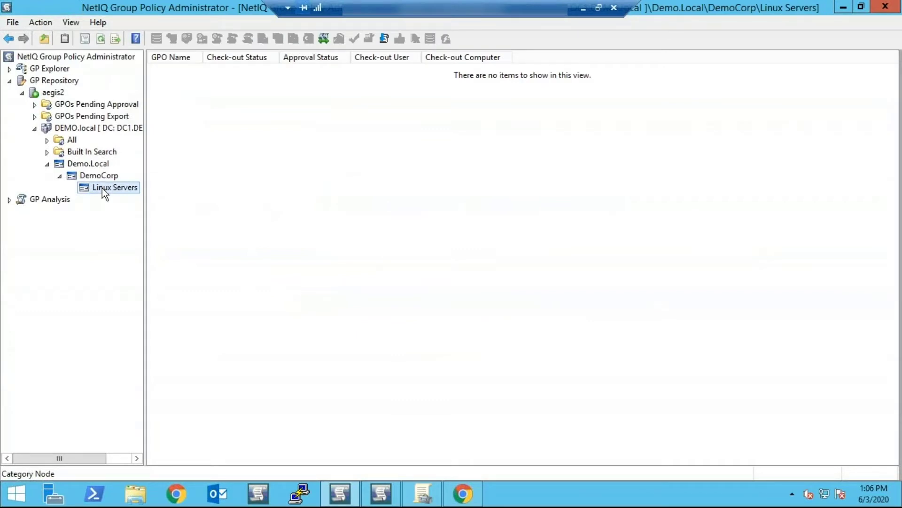
right_click(102, 188)
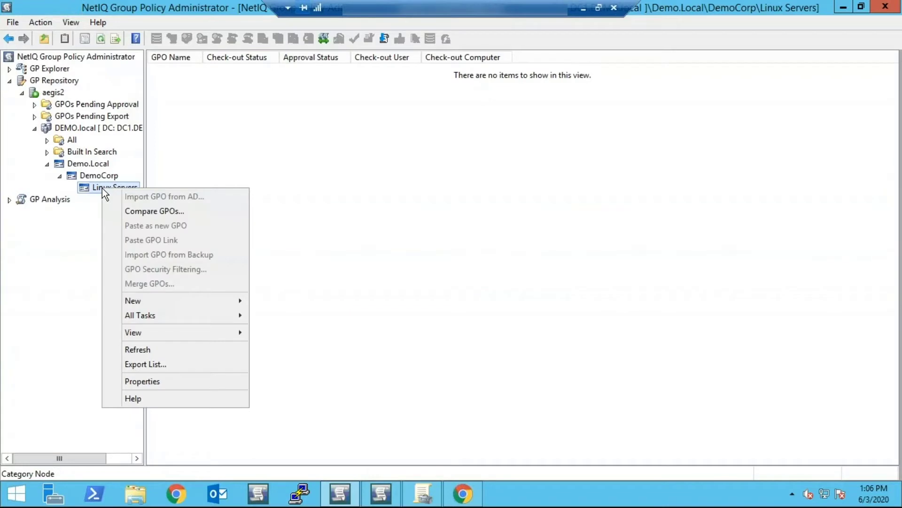
mouse_move(157, 308)
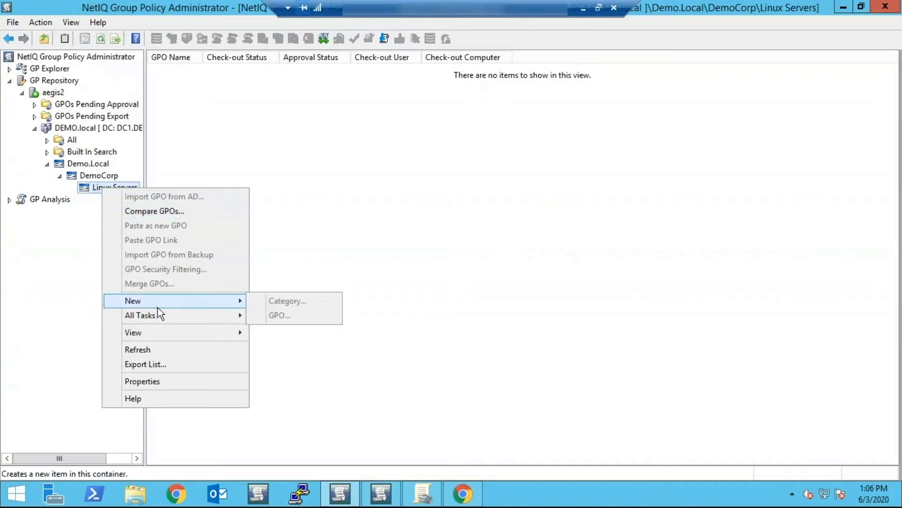
left_click(423, 211)
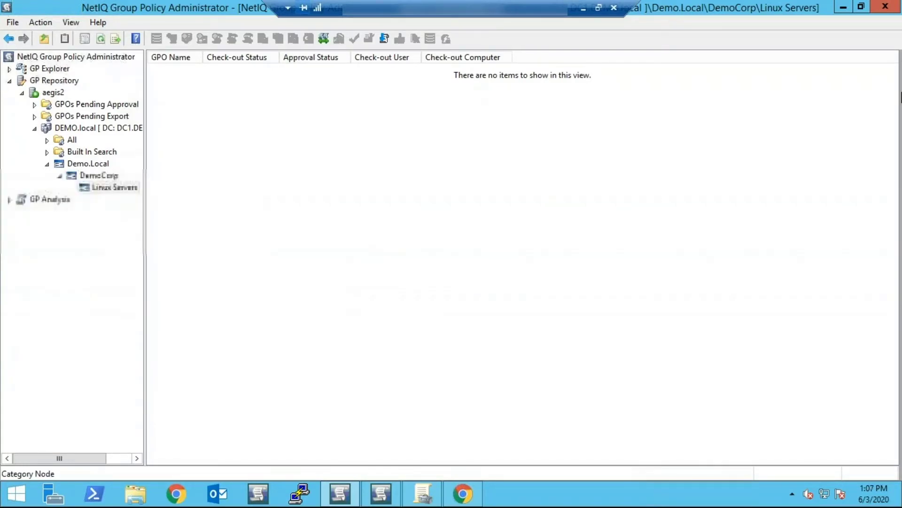
left_click(889, 8)
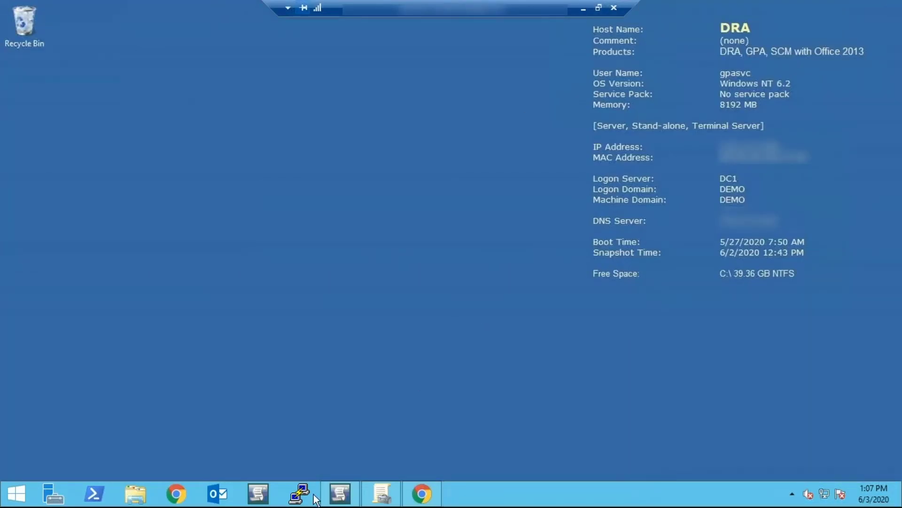
- Relaunch the console as a different domain user, entering that user's name and password
right_click(258, 497)
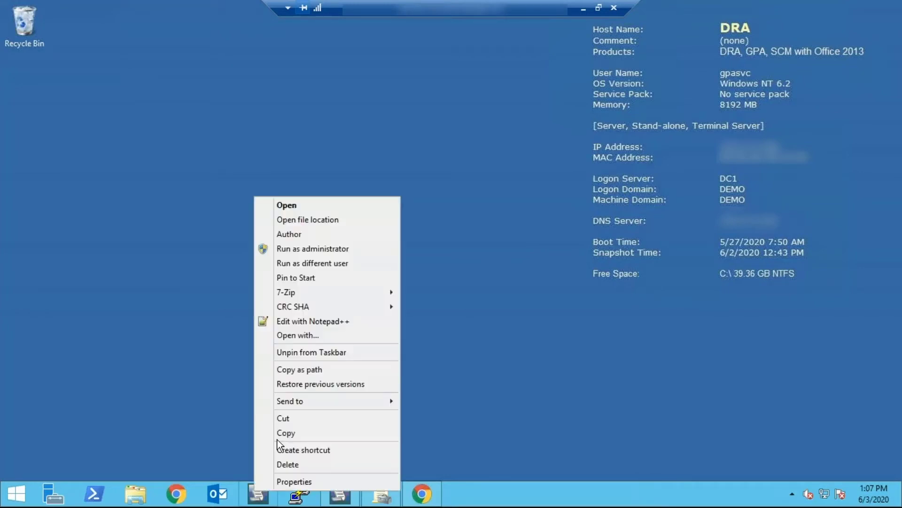
left_click(328, 261)
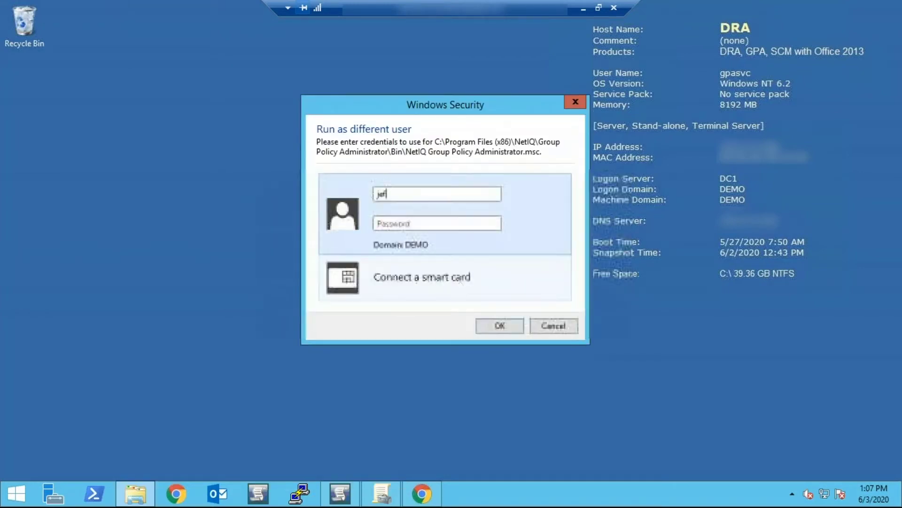
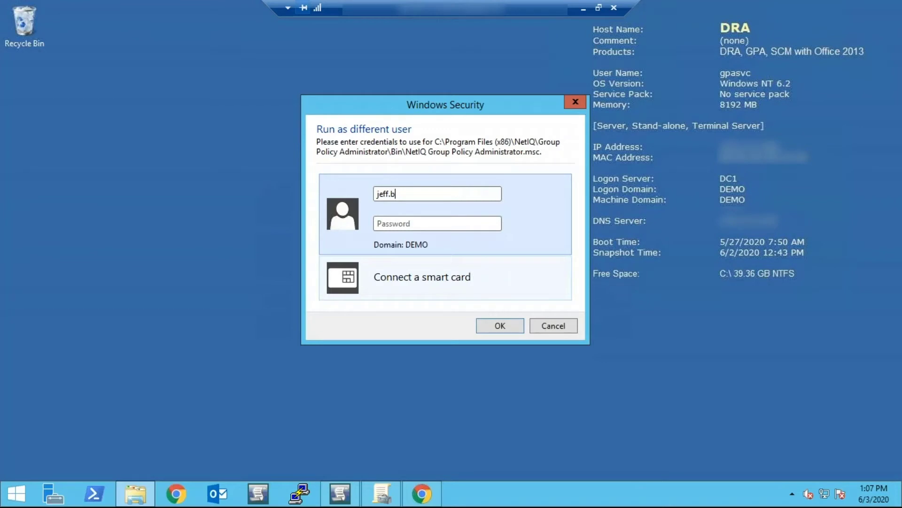
key("Tab")
type("••••••••••")
key("Return")
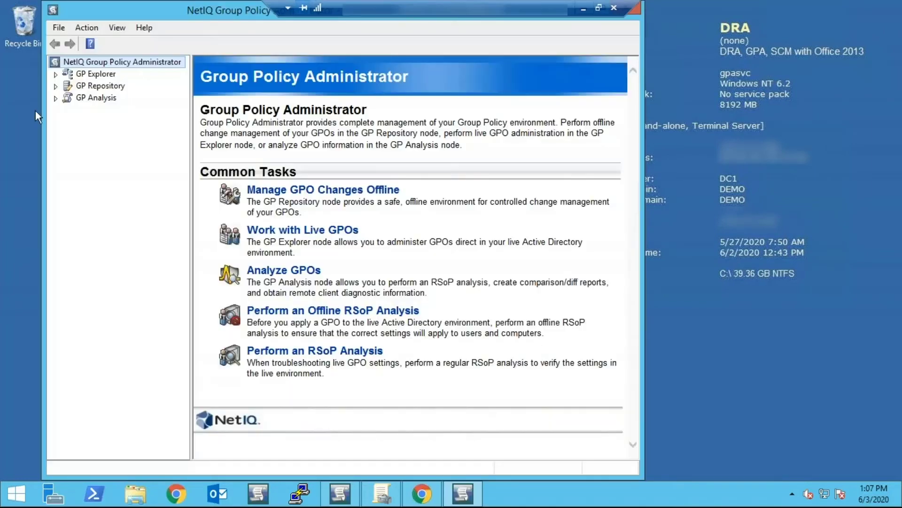
- Expand GP Repository > aegis2 > DEMO.local > Demo.Local > DemoCorp in the tree
left_click(56, 86)
left_click(69, 99)
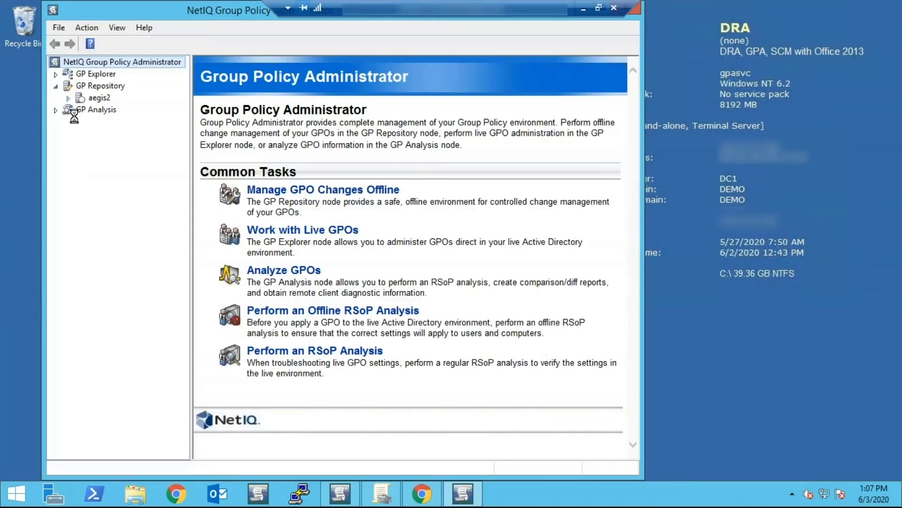
left_click(81, 133)
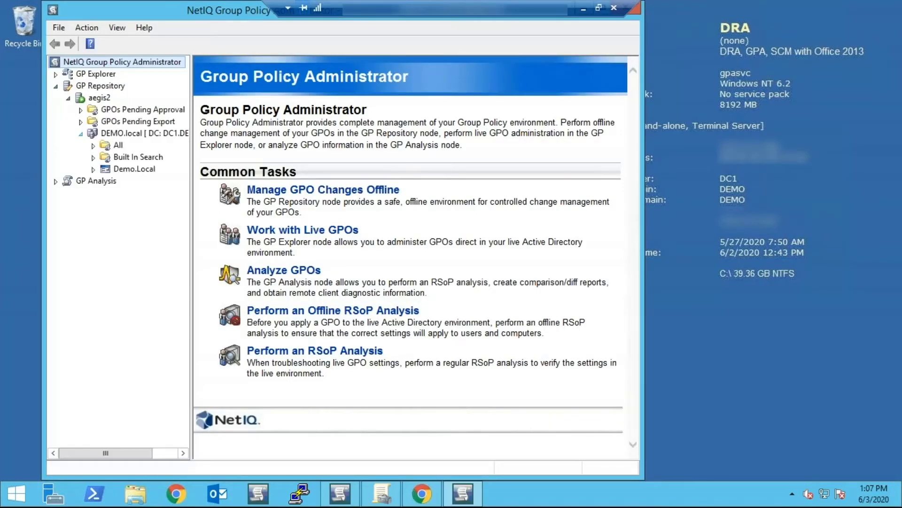
left_click(94, 169)
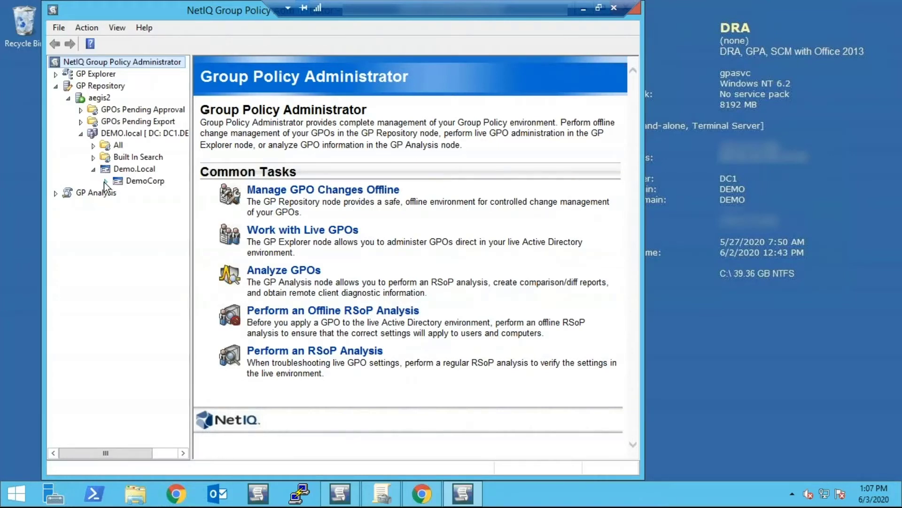
left_click(106, 181)
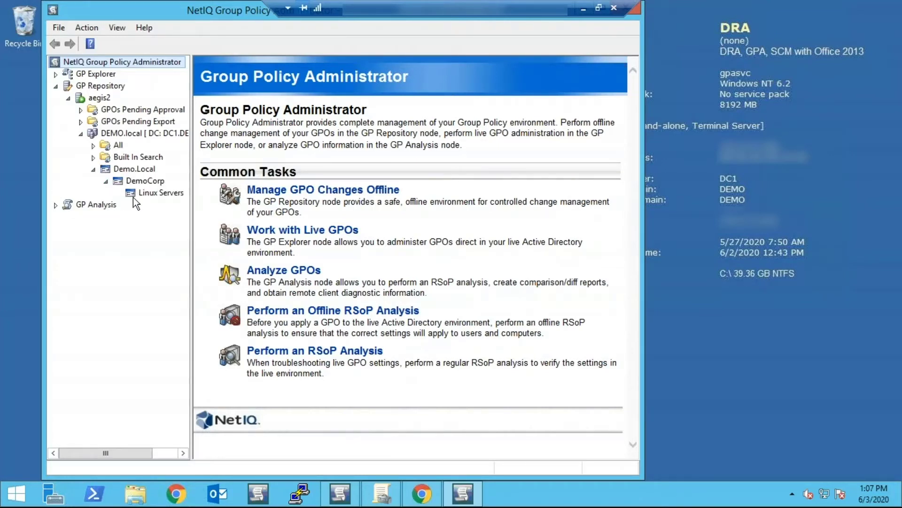
- Create a GPO named 'RHEL Access GPO' through New > GPO on the Linux Servers category
right_click(136, 194)
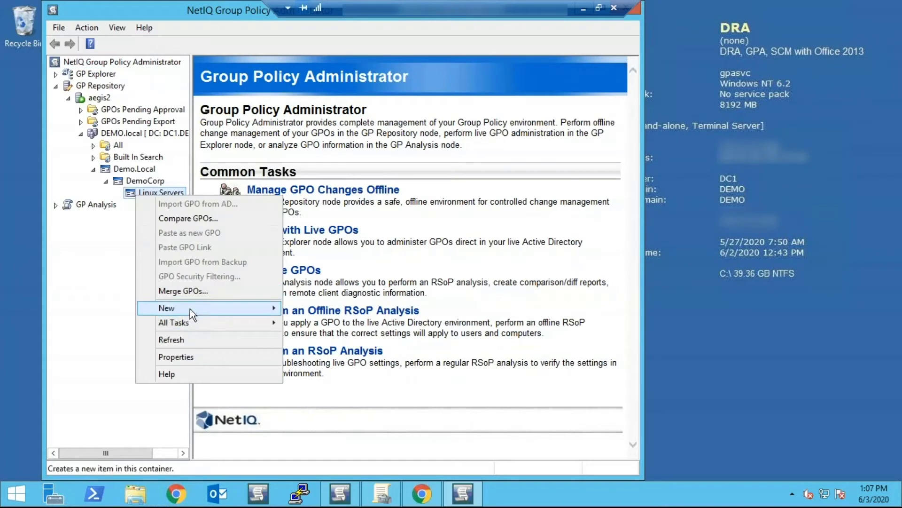
mouse_move(194, 310)
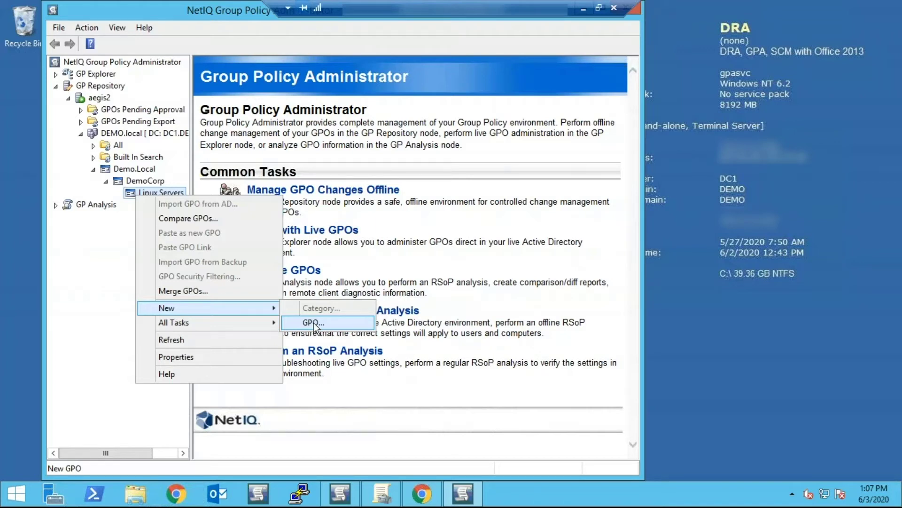
left_click(313, 323)
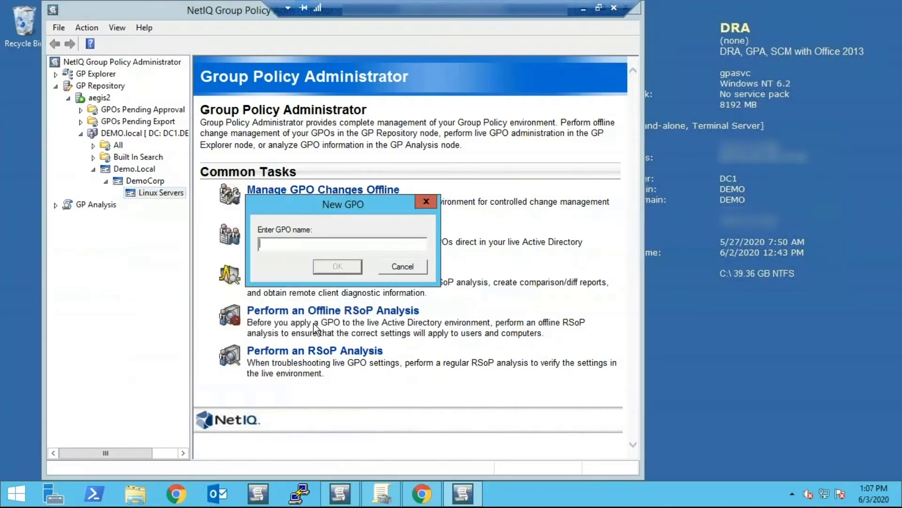
type("RHWEL")
key("BackSpace")
key("BackSpace")
key("BackSpace")
key("BackSpace")
type("EL Access GPO")
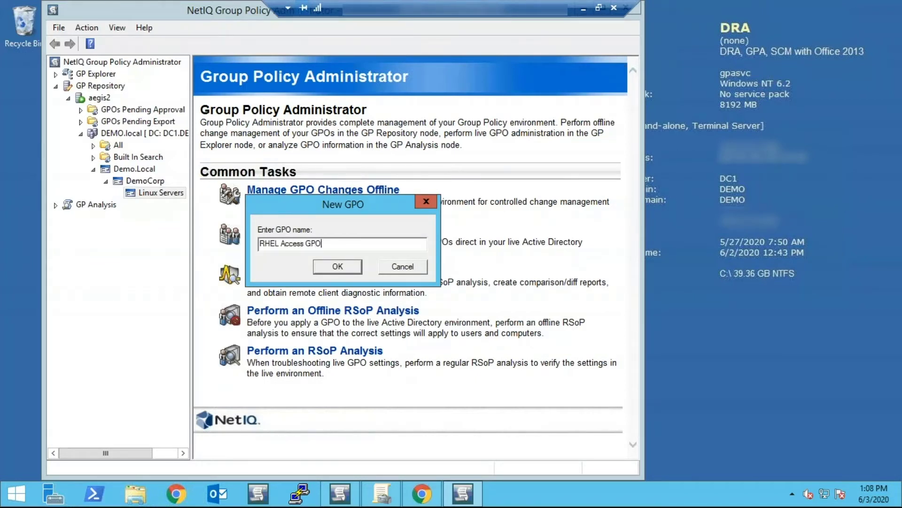
left_click(347, 266)
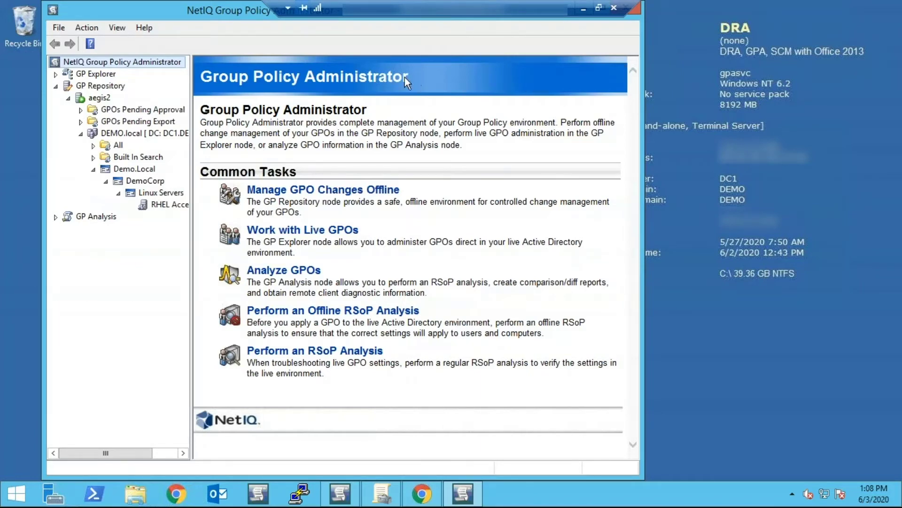
left_click_drag(256, 15, 248, 59)
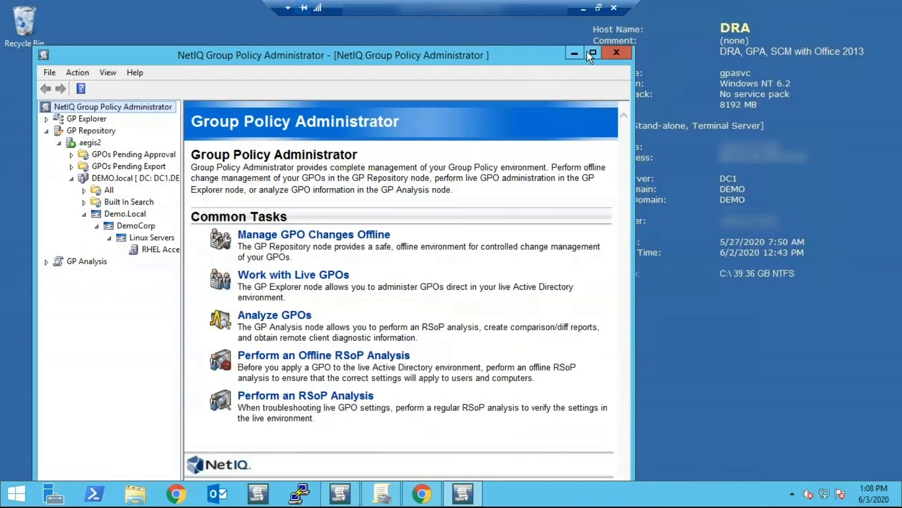
- Maximize the console and check RHEL Access GPO's history, showing version 1 created and checked in
left_click(592, 52)
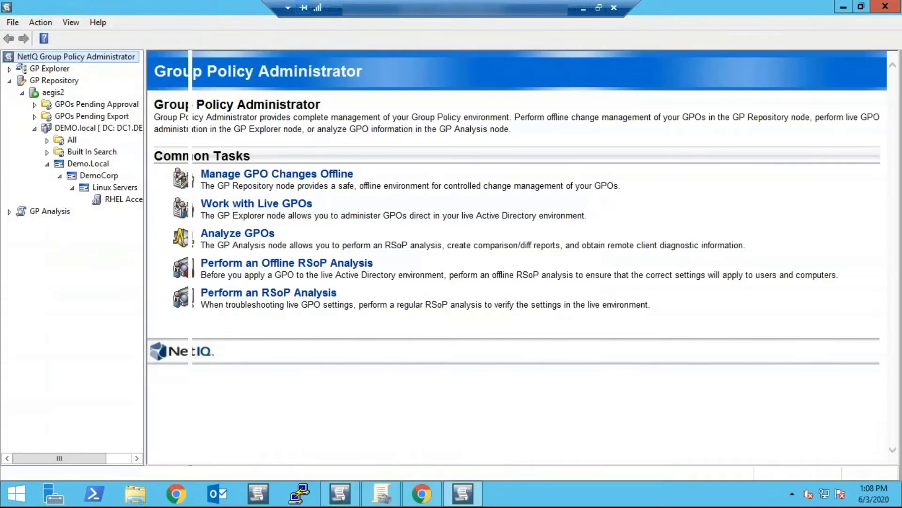
right_click(143, 199)
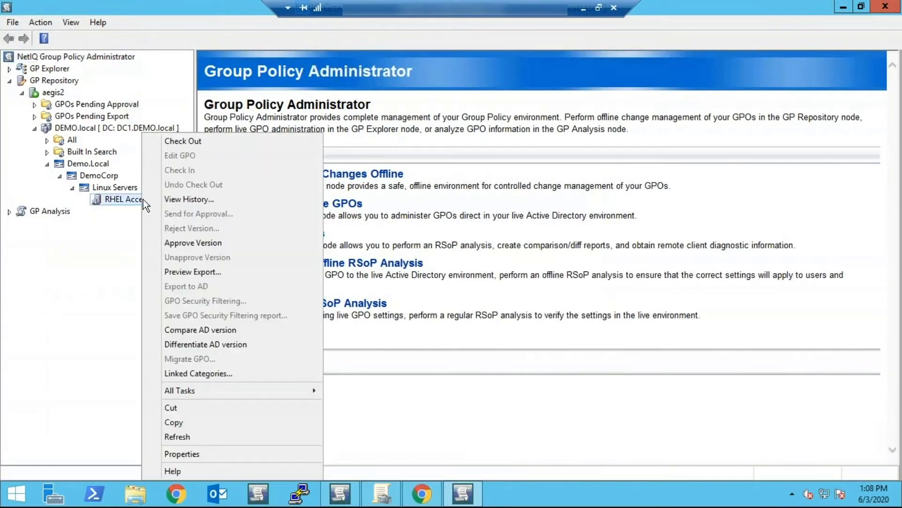
left_click(196, 200)
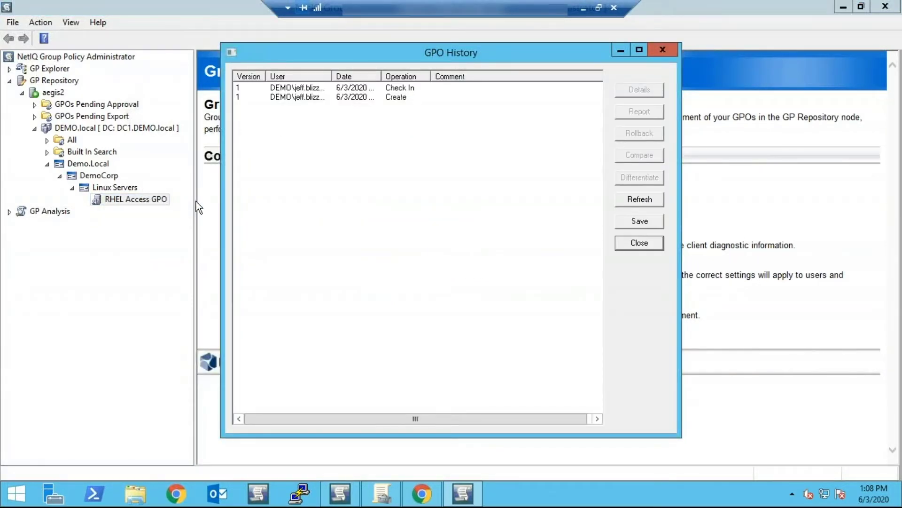
left_click(639, 243)
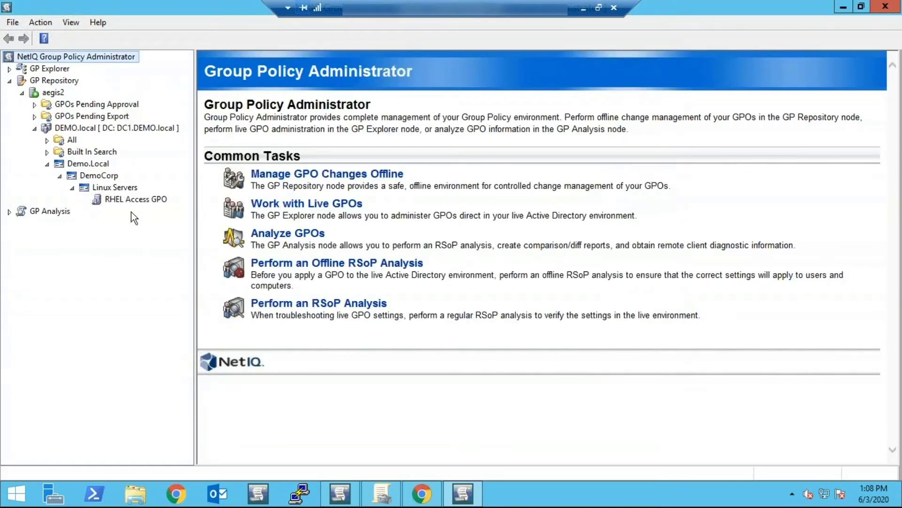
- Check out RHEL Access GPO with the comment 'Adding RHEL Access Group'
right_click(126, 199)
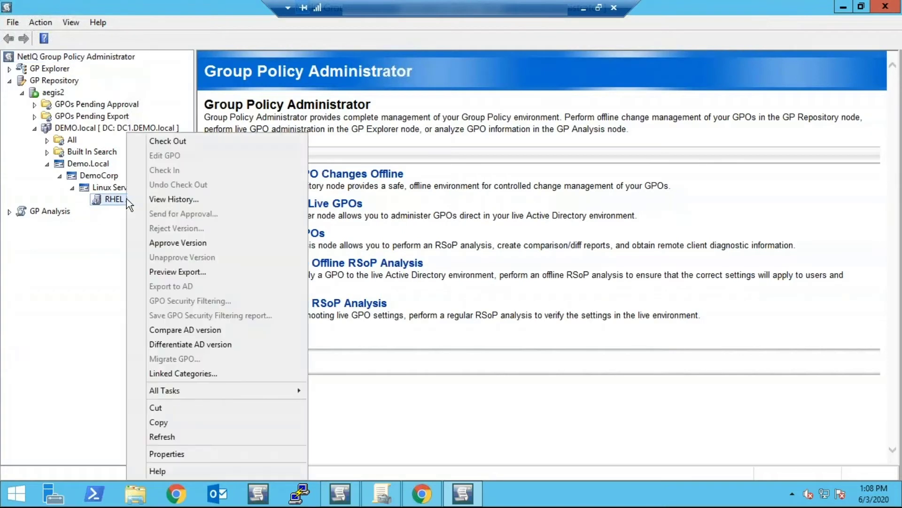
left_click(186, 141)
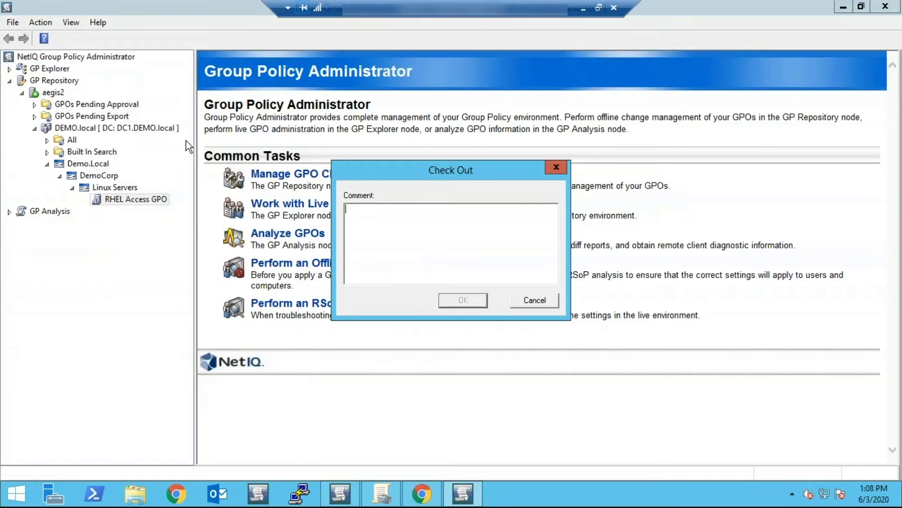
type("Adding RHEL")
type("Access ")
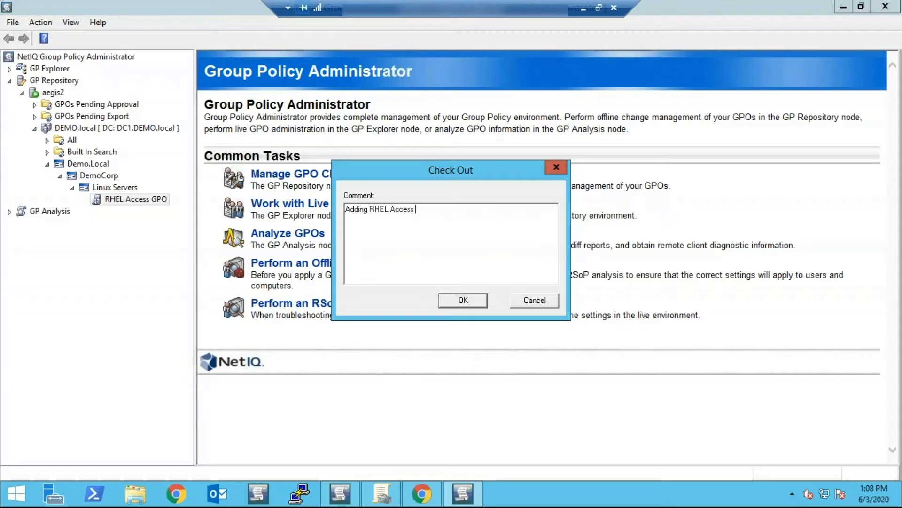
type("Group")
left_click(468, 299)
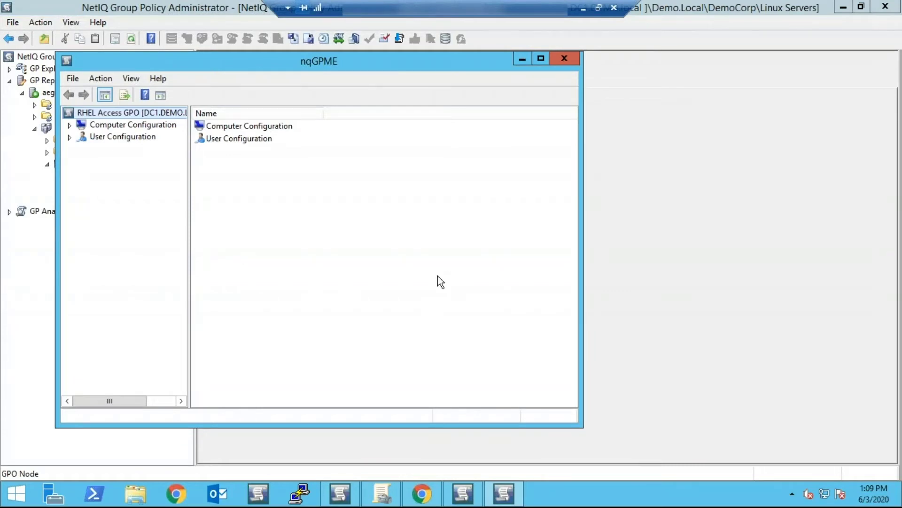
- Open Computer Configuration > Linux Settings > AD Logins > On-Premise, widening the tree pane and editor window
left_click(70, 125)
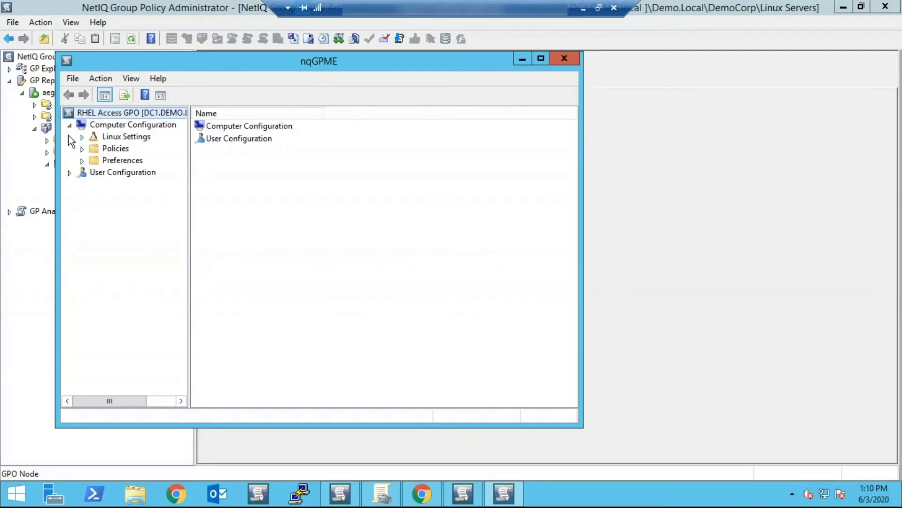
left_click(83, 136)
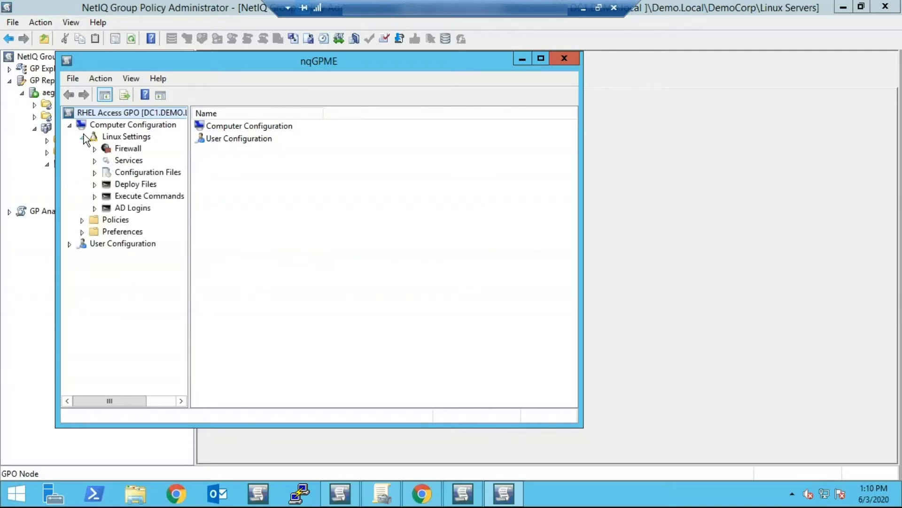
left_click(95, 208)
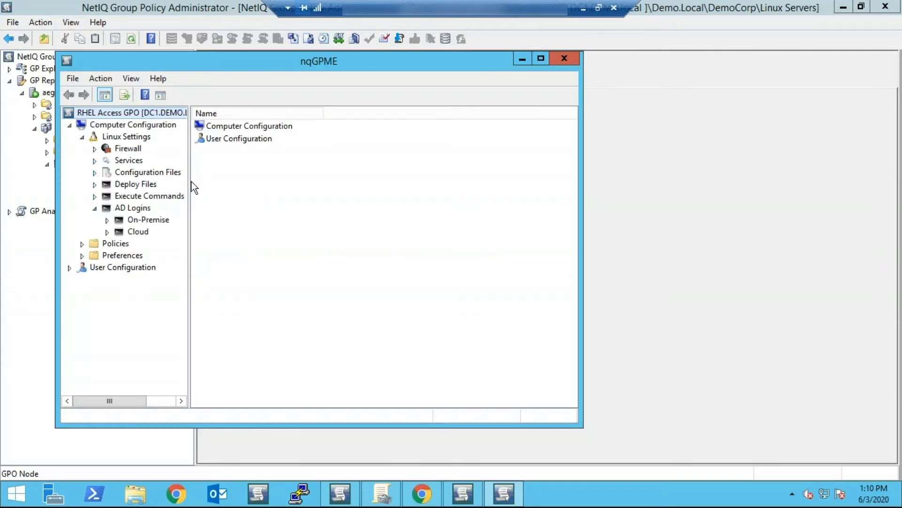
left_click_drag(189, 181, 245, 181)
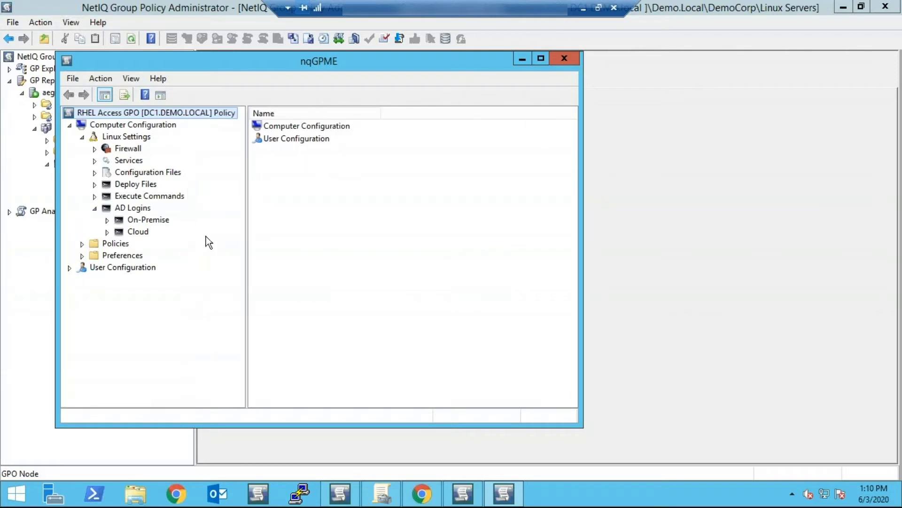
left_click(149, 221)
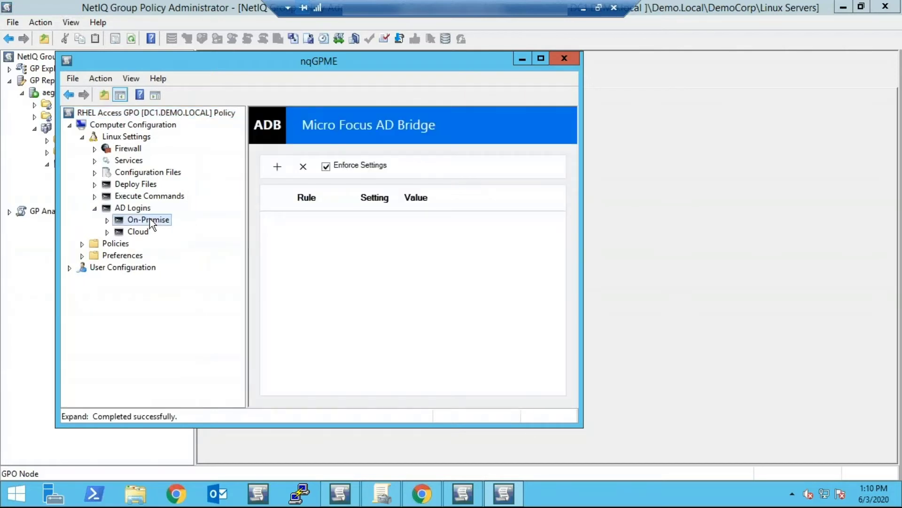
left_click_drag(581, 222, 715, 207)
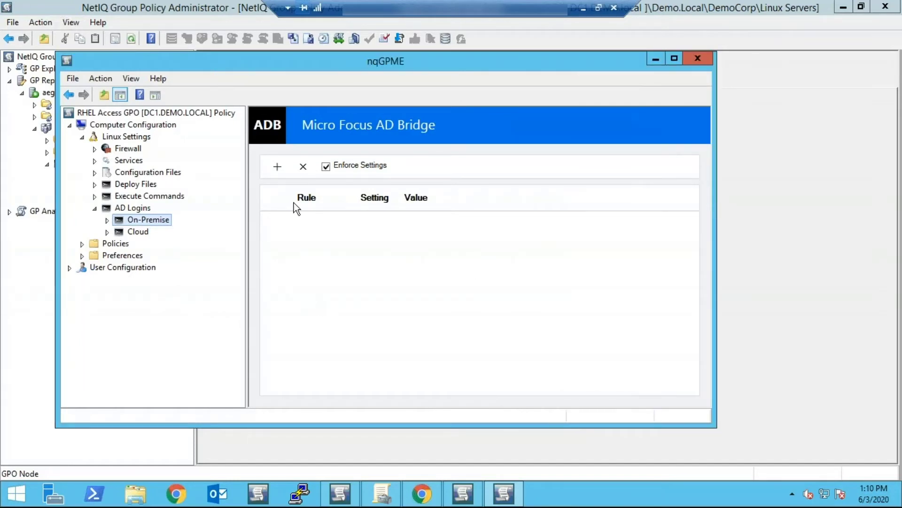
- Add an 'Allow these AD groups to log in' rule for RHEL_Access, found by searching rhel_, and save
left_click(280, 165)
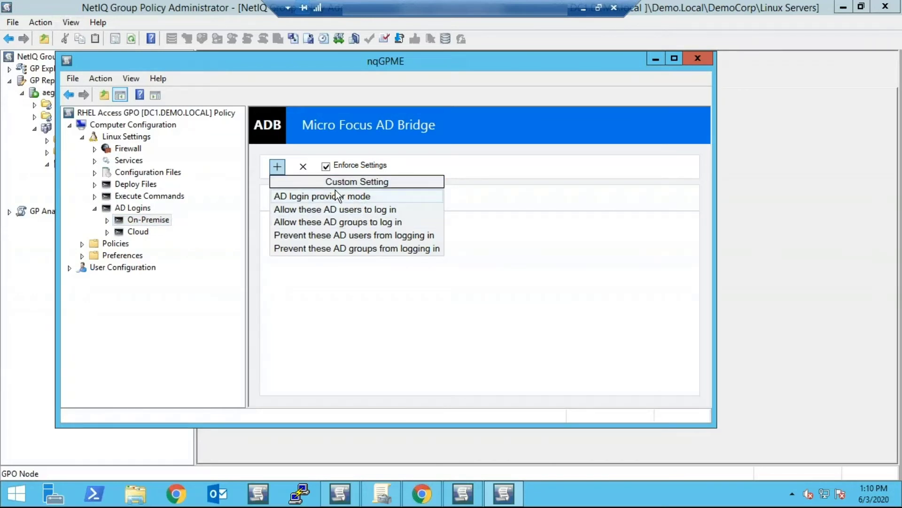
left_click(346, 223)
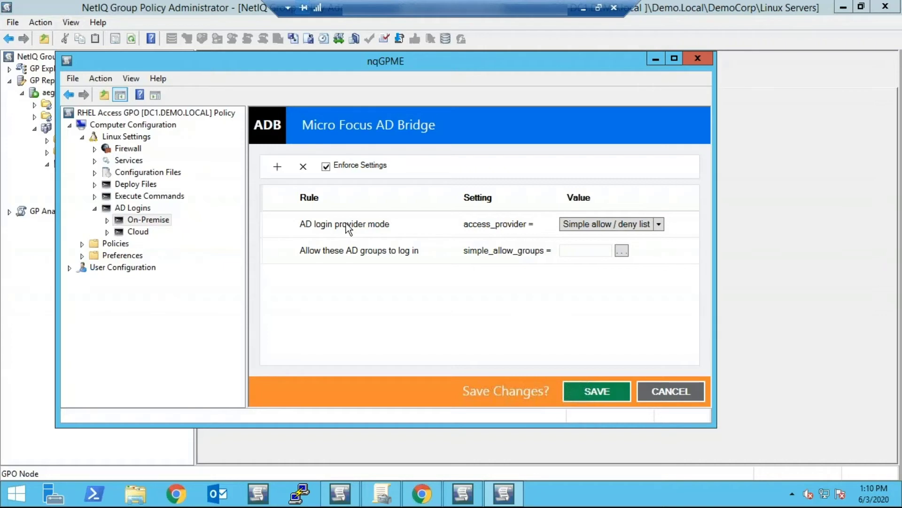
left_click(617, 253)
type("ted")
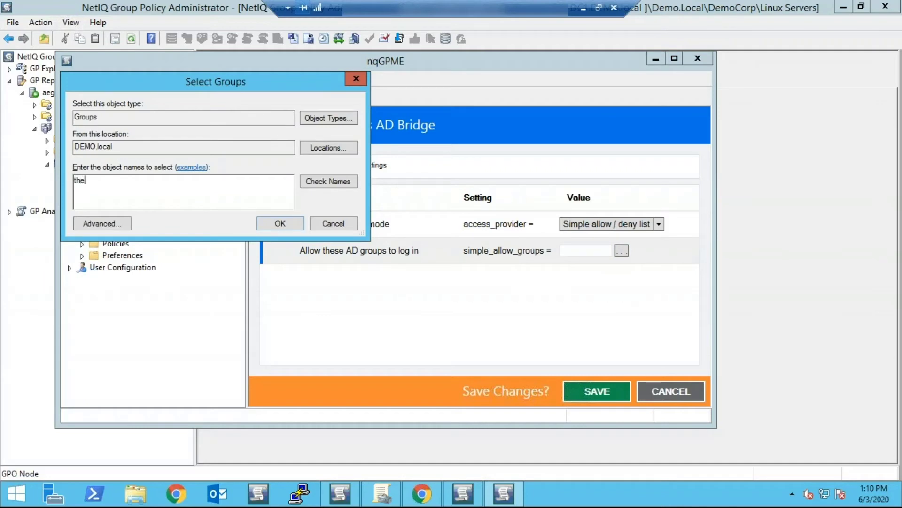
key("BackSpace")
key("BackSpace")
key("BackSpace")
type("red")
key("BackSpace")
key("BackSpace")
type("hel_")
key("Return")
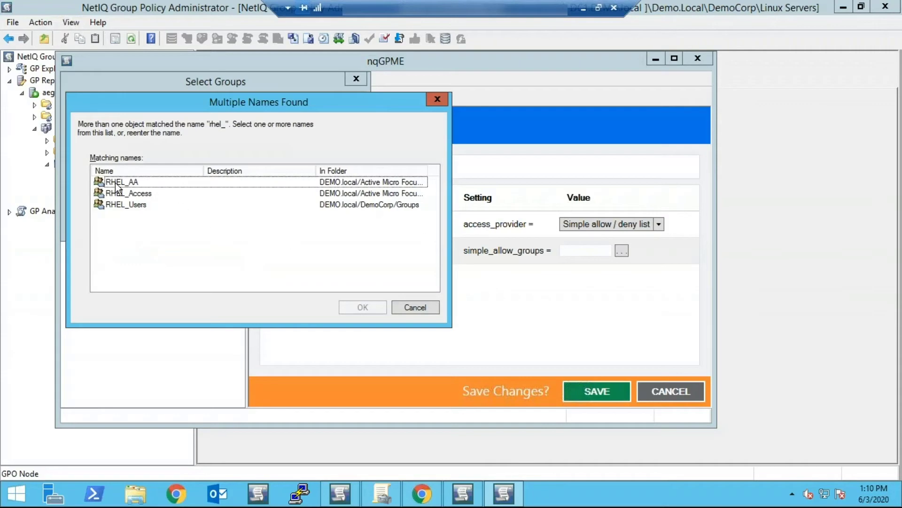
left_click(130, 193)
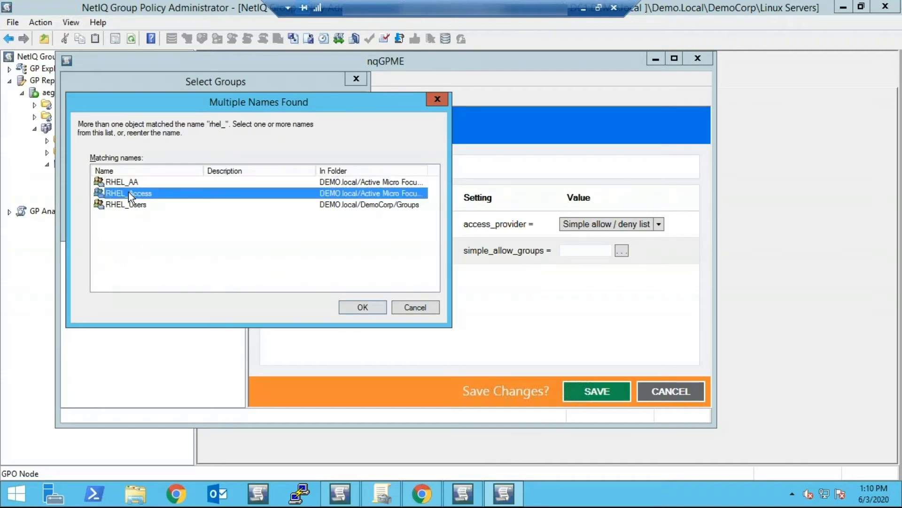
left_click(367, 306)
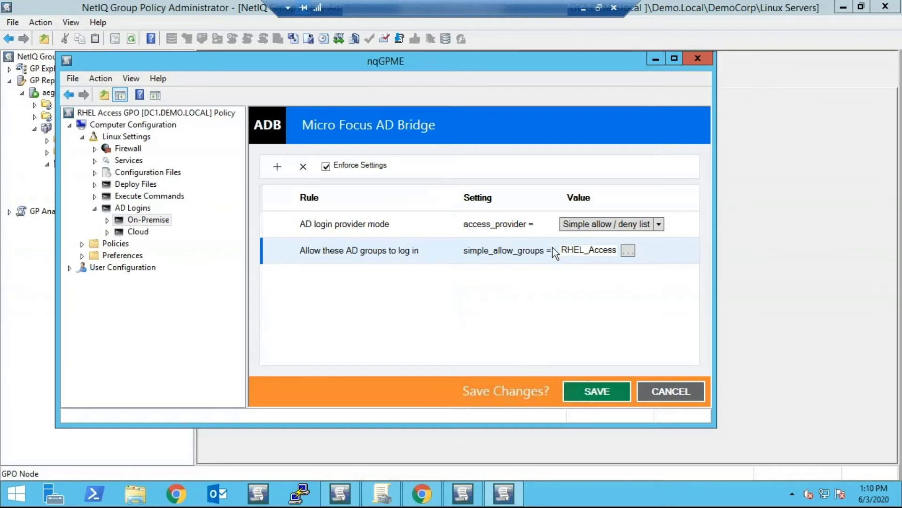
left_click(602, 388)
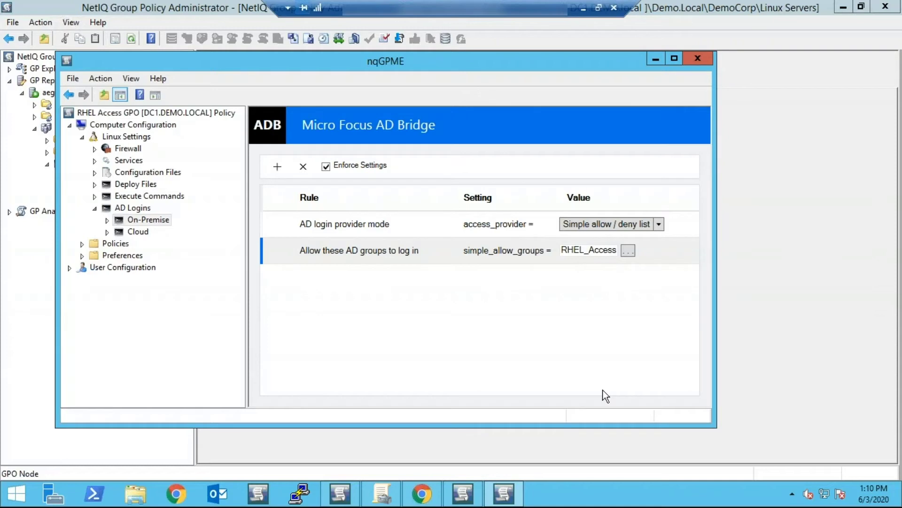
- Browse the Firewall, Services, Configuration Files and Deploy Files settings, then close the nqGPME editor
left_click(128, 149)
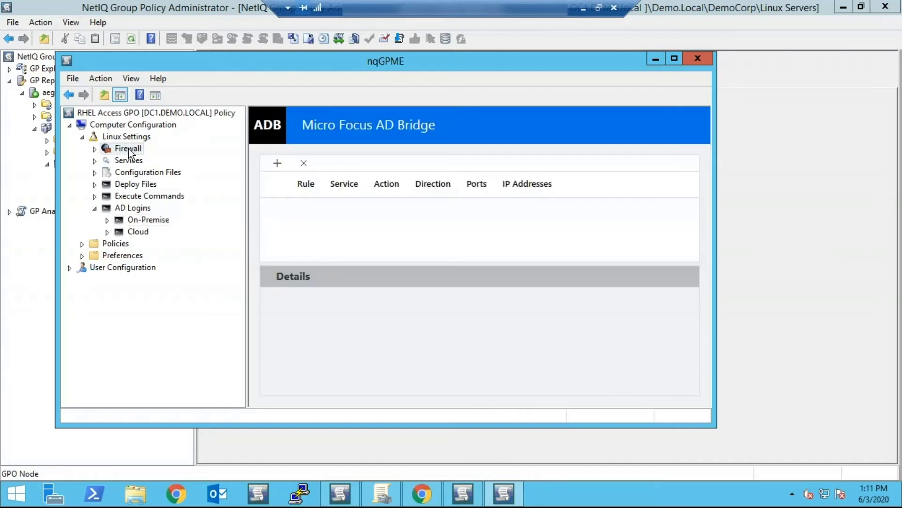
left_click(133, 161)
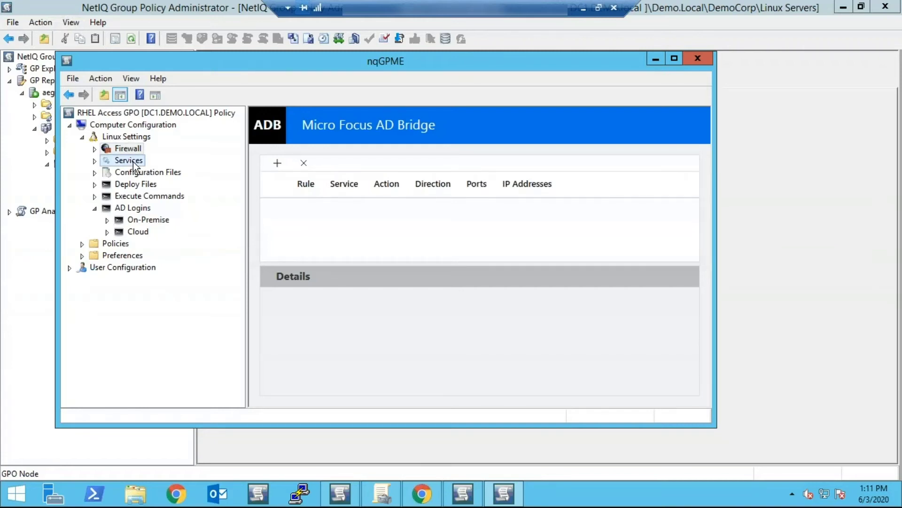
left_click(141, 173)
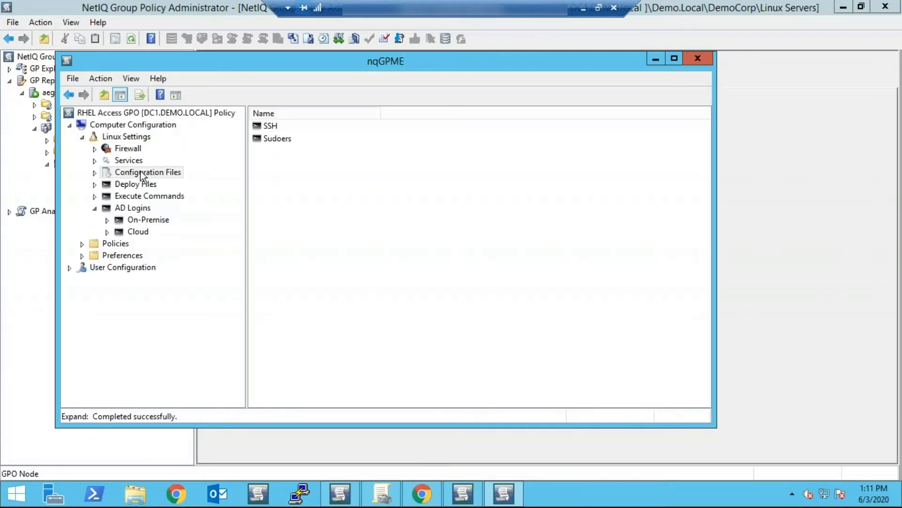
left_click(139, 184)
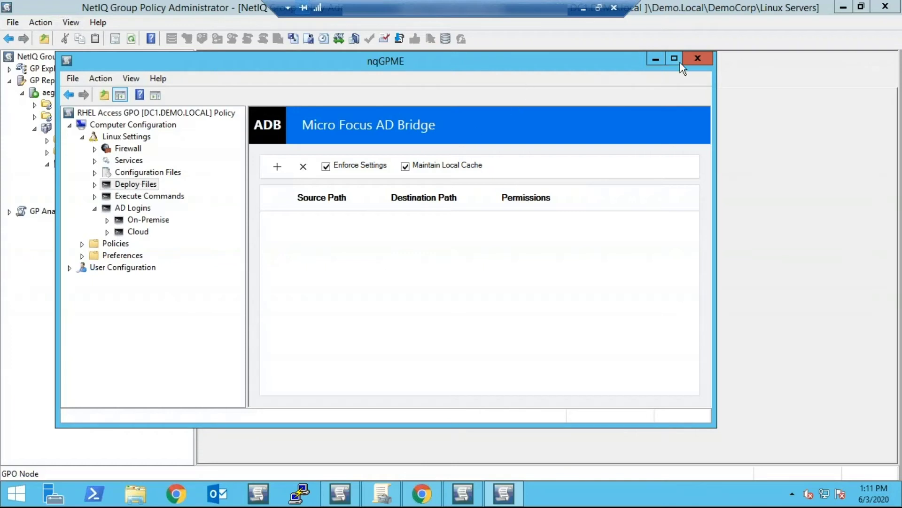
left_click(696, 60)
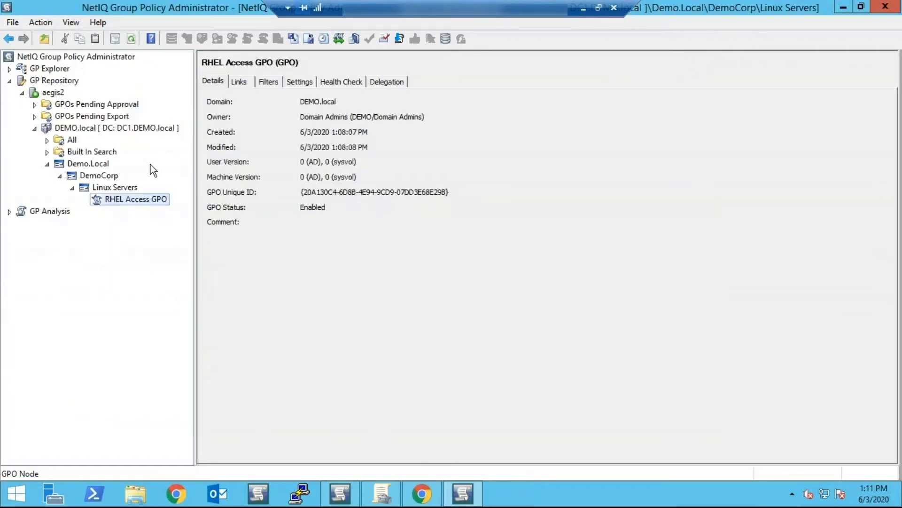
- In the RHEL Access GPO's properties, start a new AD link in the DEMO.local domain
right_click(130, 205)
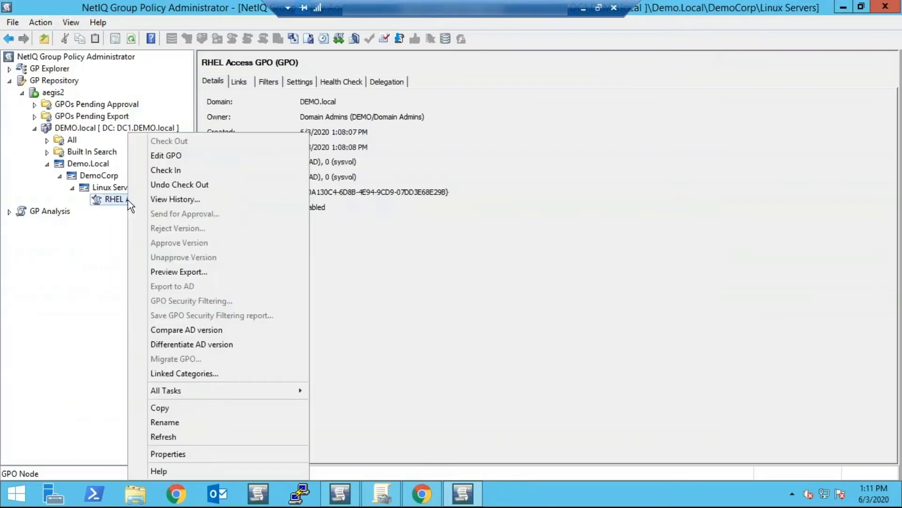
left_click(173, 456)
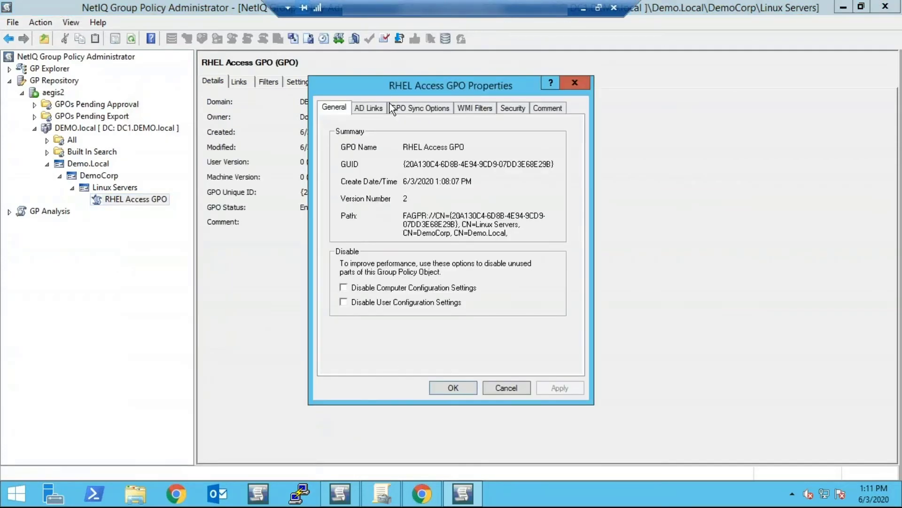
left_click(366, 109)
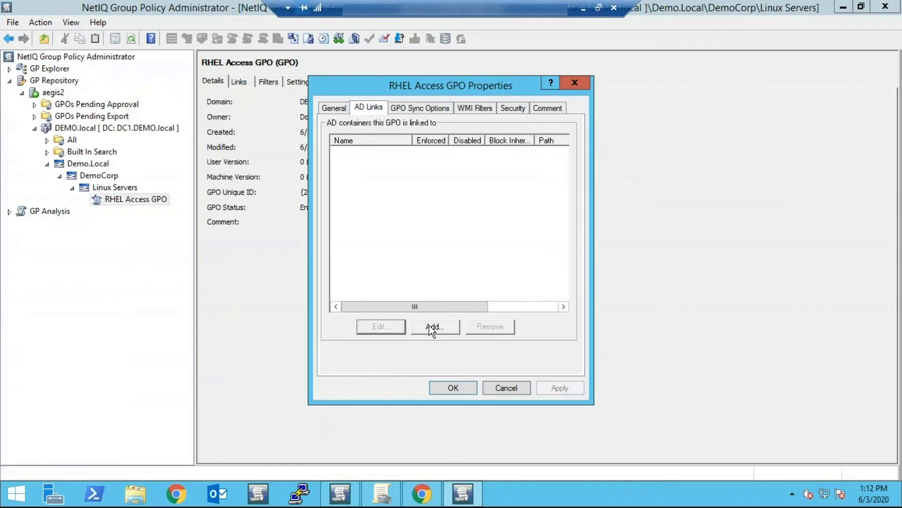
left_click(431, 327)
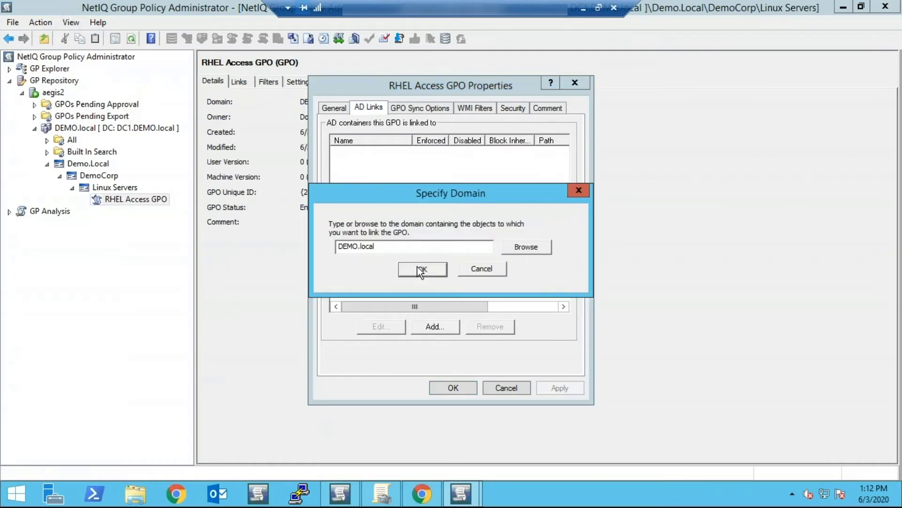
left_click(419, 269)
- Choose the Linux Servers OU under DemoCorp as the link target and confirm the properties
left_click(335, 172)
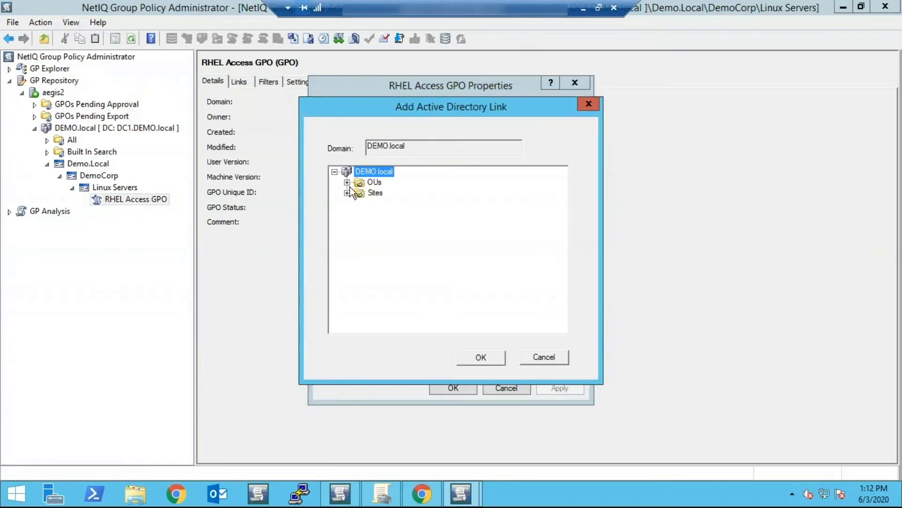
left_click(347, 183)
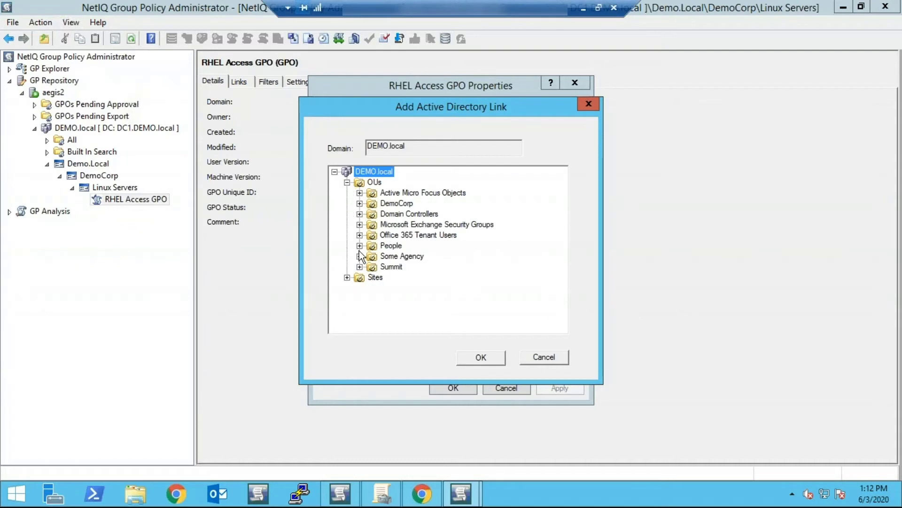
left_click(359, 203)
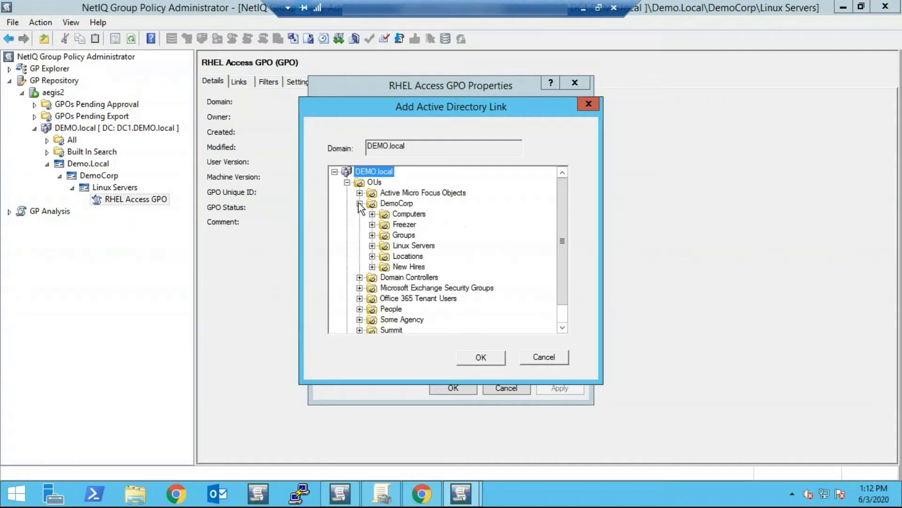
left_click(403, 247)
left_click(472, 352)
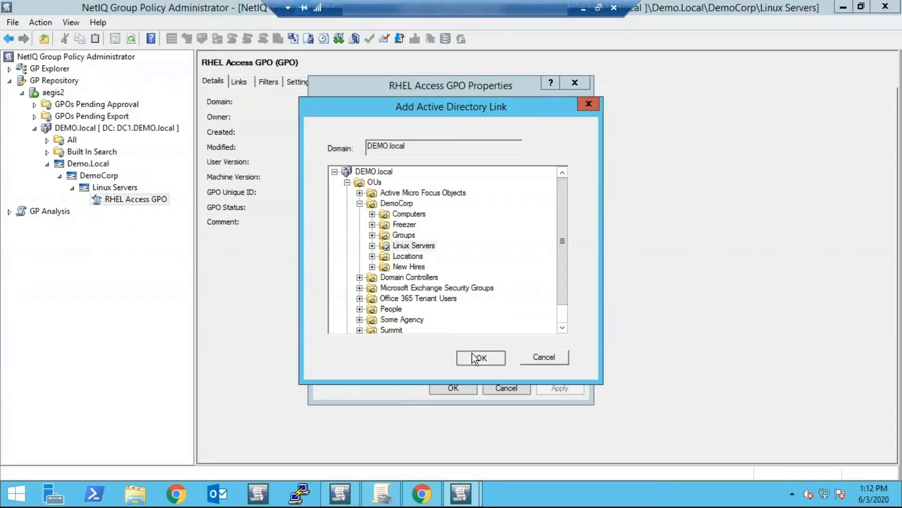
left_click(552, 390)
left_click(460, 387)
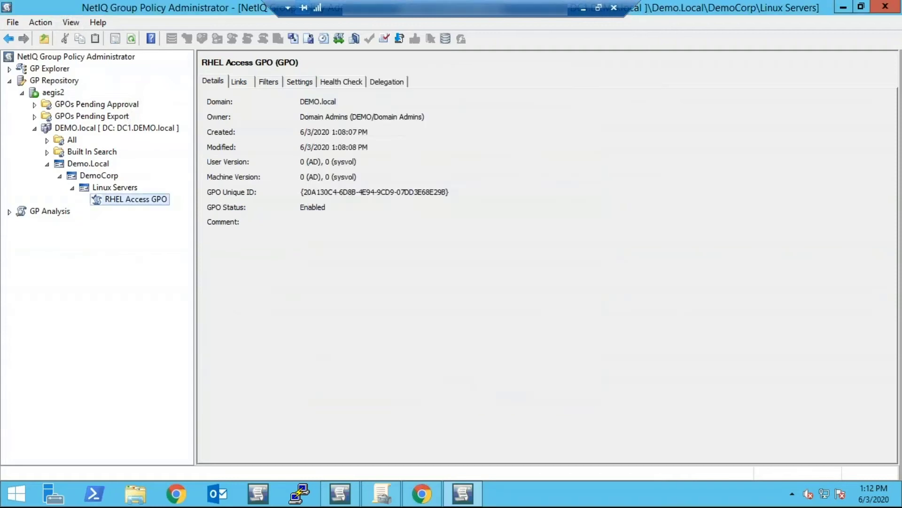
right_click(135, 200)
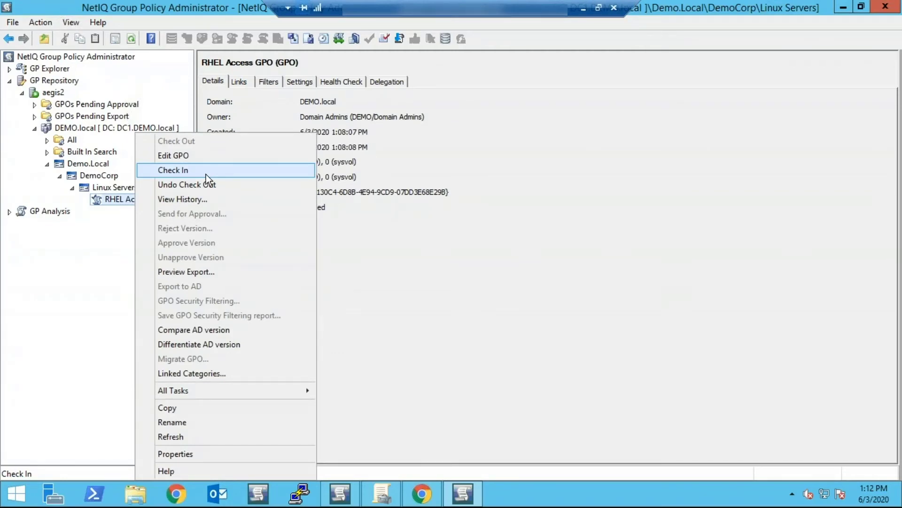
left_click(206, 174)
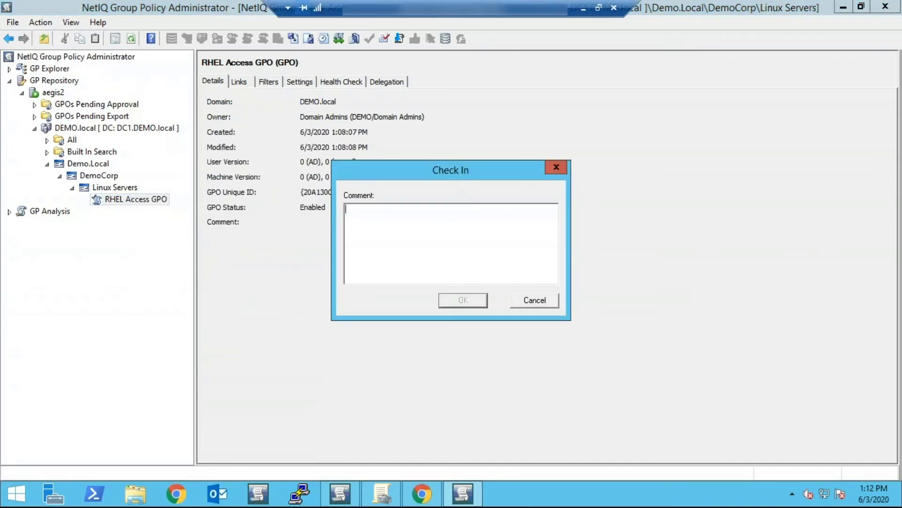
type("Updated RHEL_Access and ")
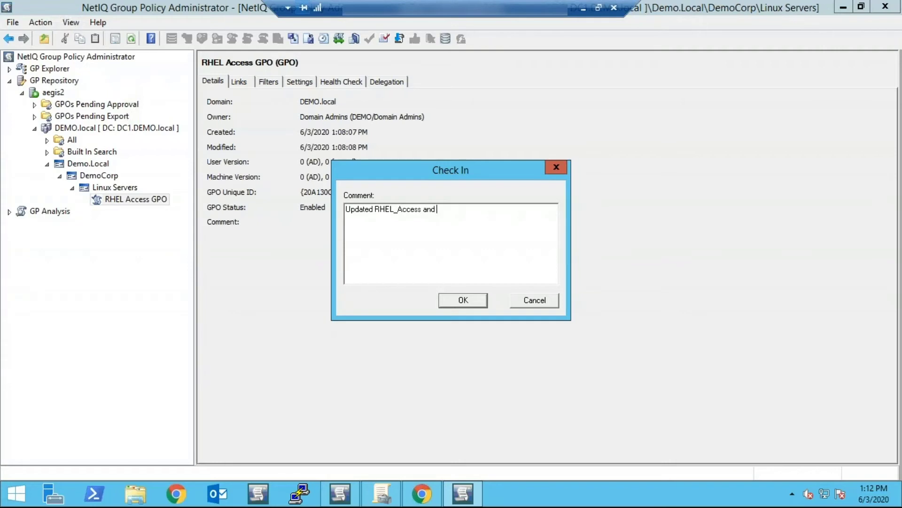
type("created Link Order for Linu")
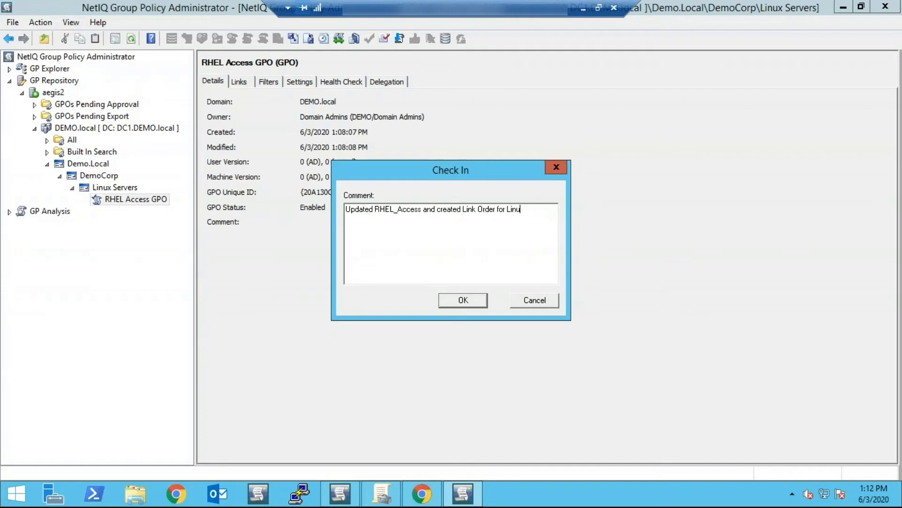
type("x Servers")
left_click(472, 304)
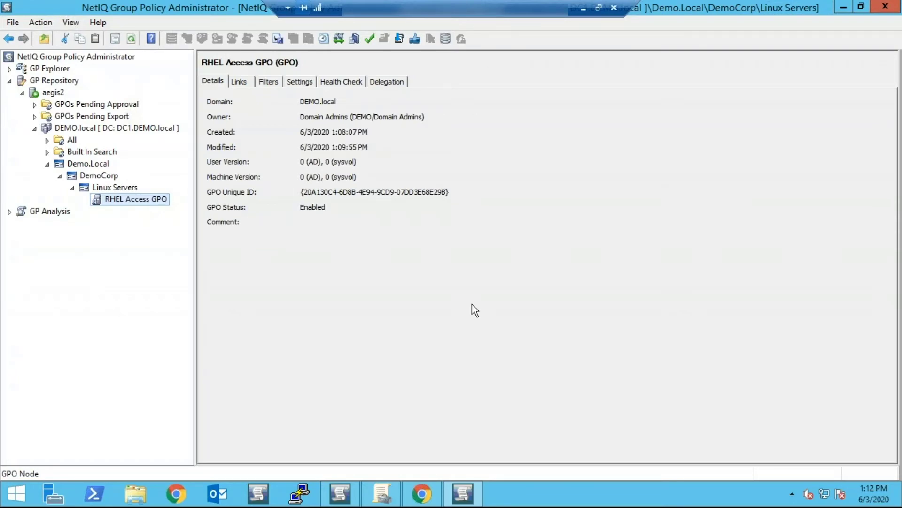
- Send the RHEL Access GPO version for approval and confirm with Yes
right_click(117, 202)
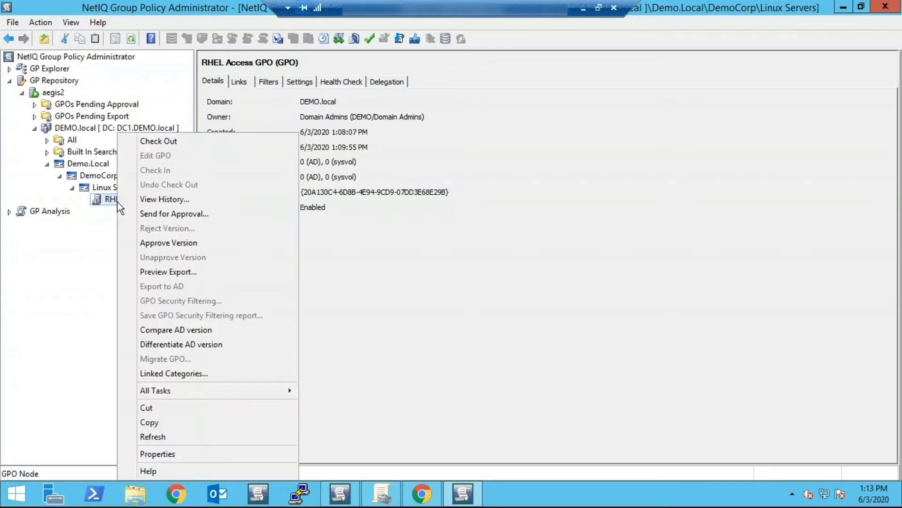
left_click(158, 214)
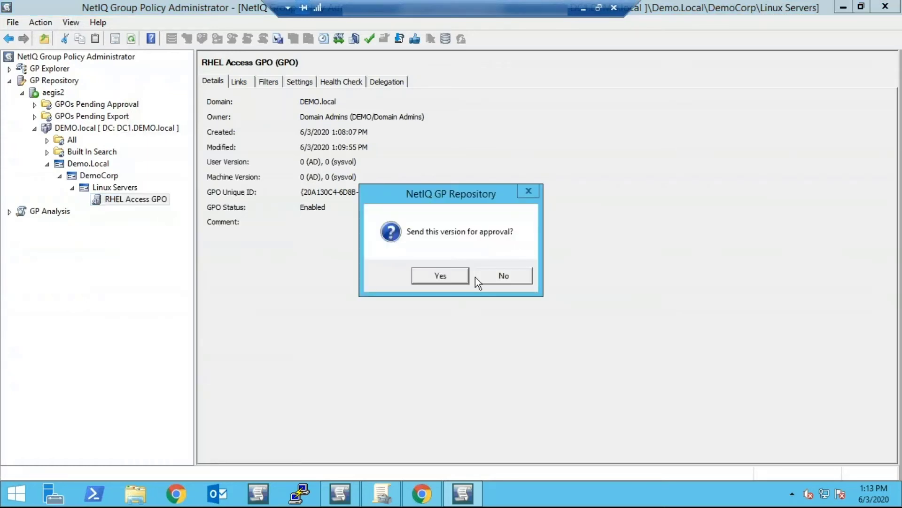
left_click(458, 281)
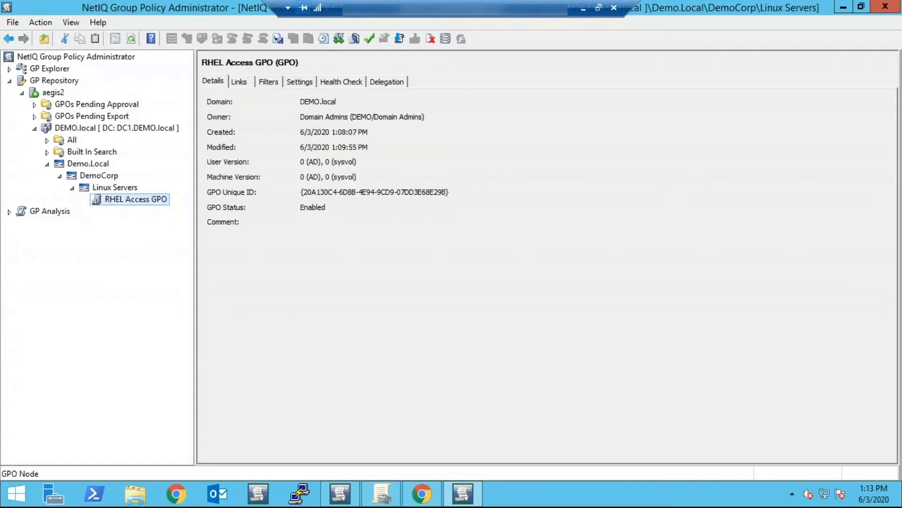
- In the approver console, select RHEL Access GPO under GPOs Pending Approval
left_click(340, 495)
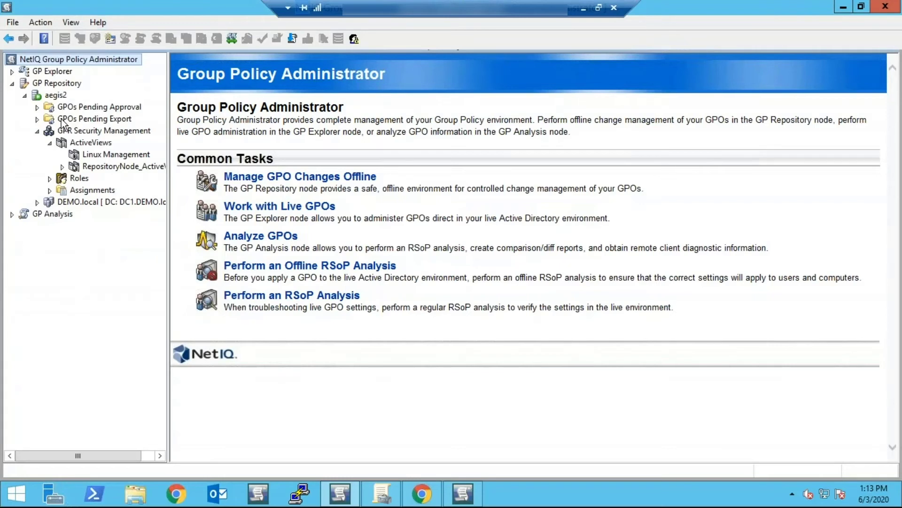
left_click(37, 107)
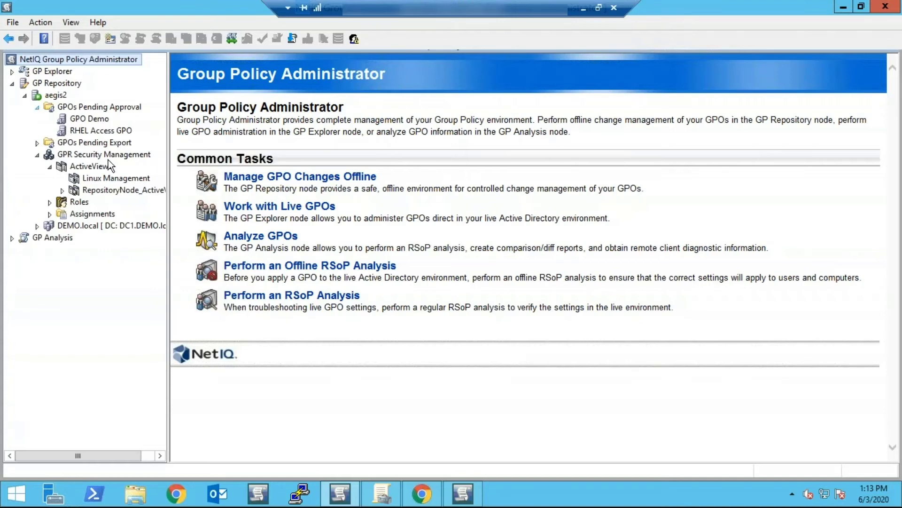
left_click(101, 131)
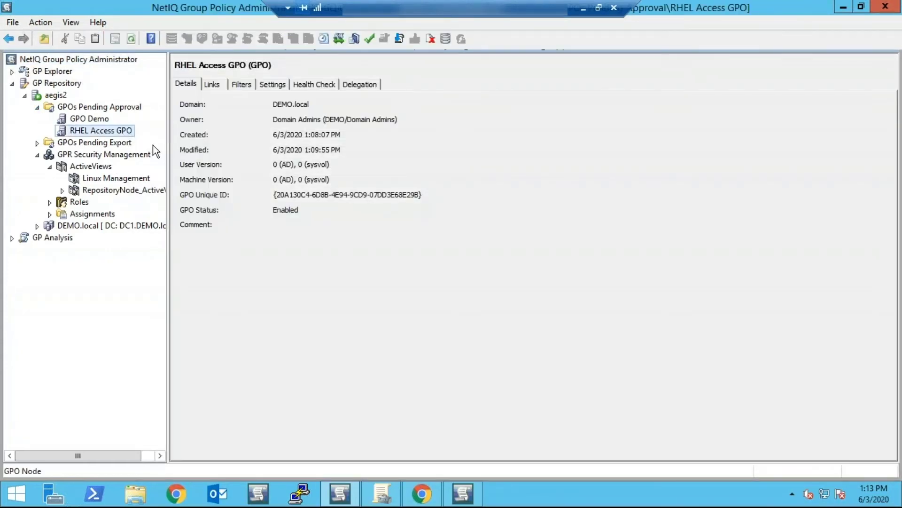
- Check RHEL Access GPO's version history, widening the Operation column, then close it
right_click(81, 134)
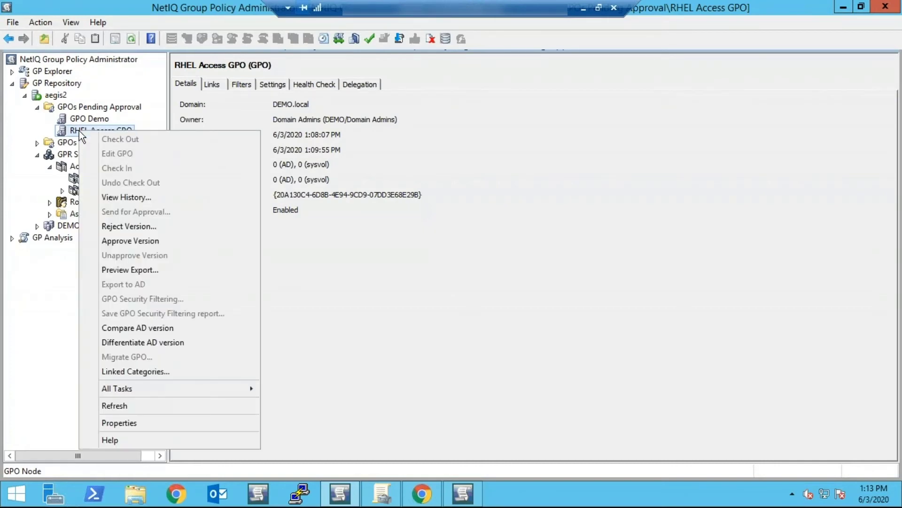
left_click(128, 198)
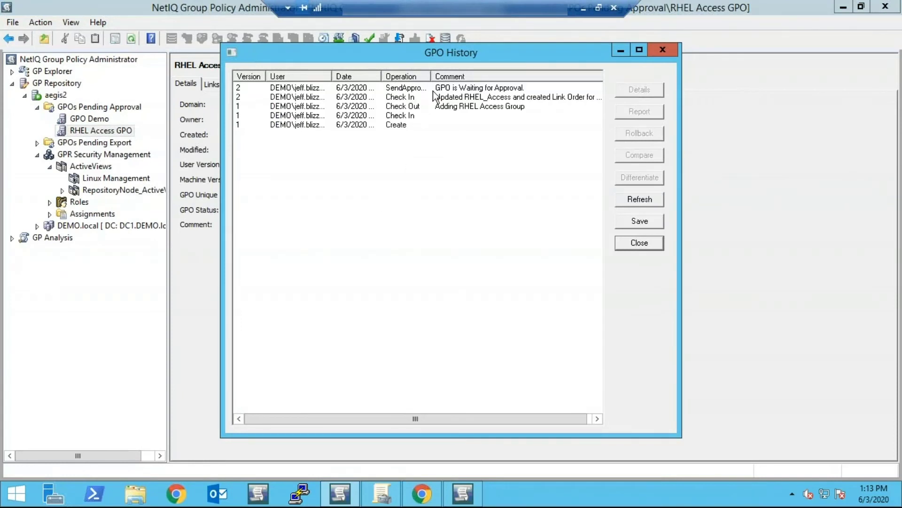
left_click_drag(433, 75, 447, 76)
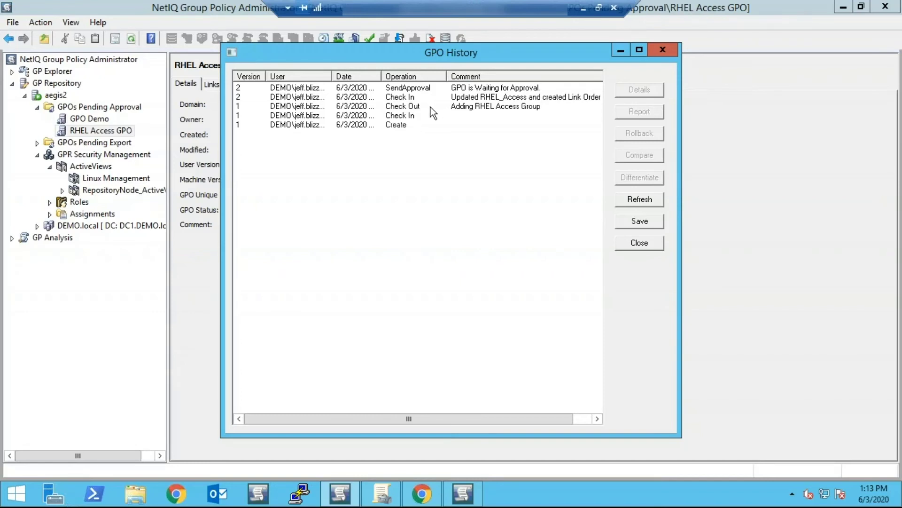
left_click(637, 245)
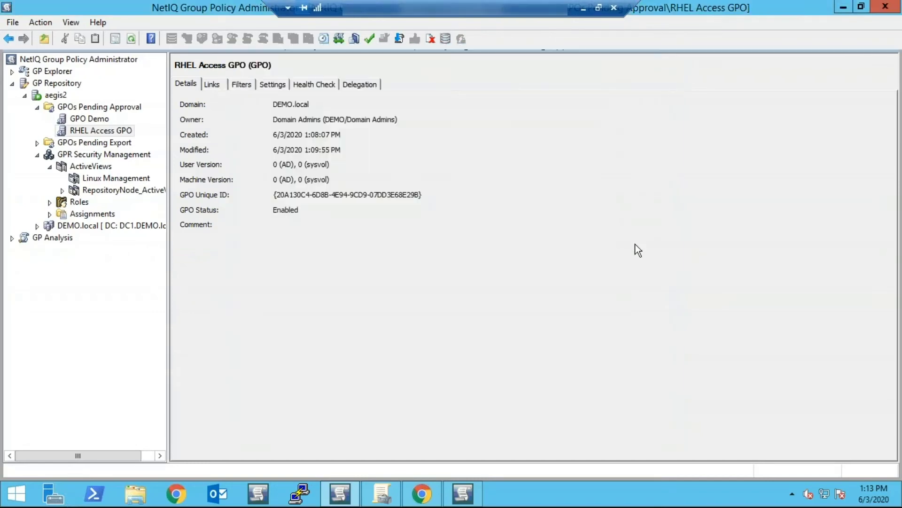
- Approve the pending RHEL Access GPO version and confirm with Yes
right_click(78, 134)
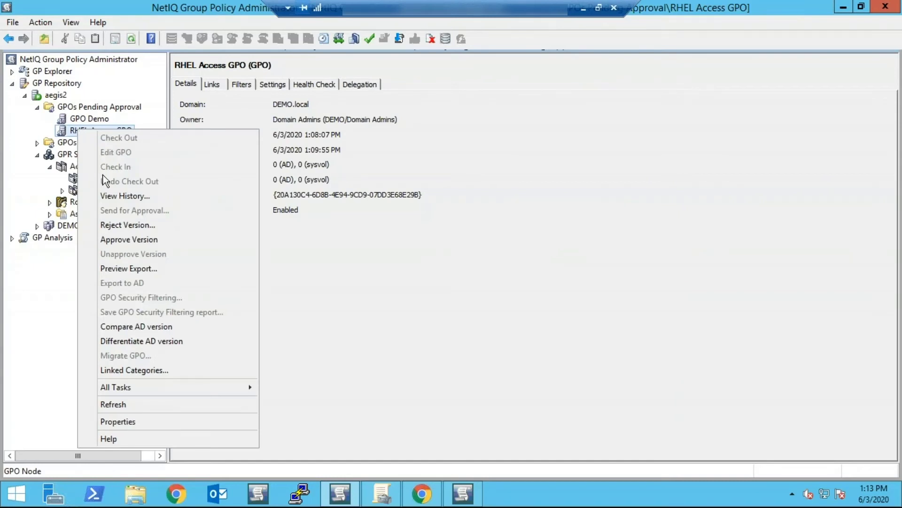
left_click(141, 241)
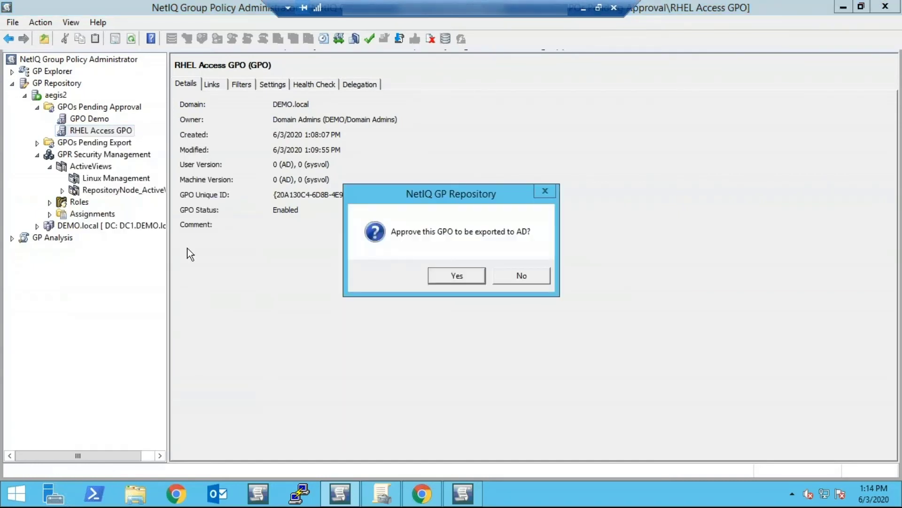
left_click(461, 281)
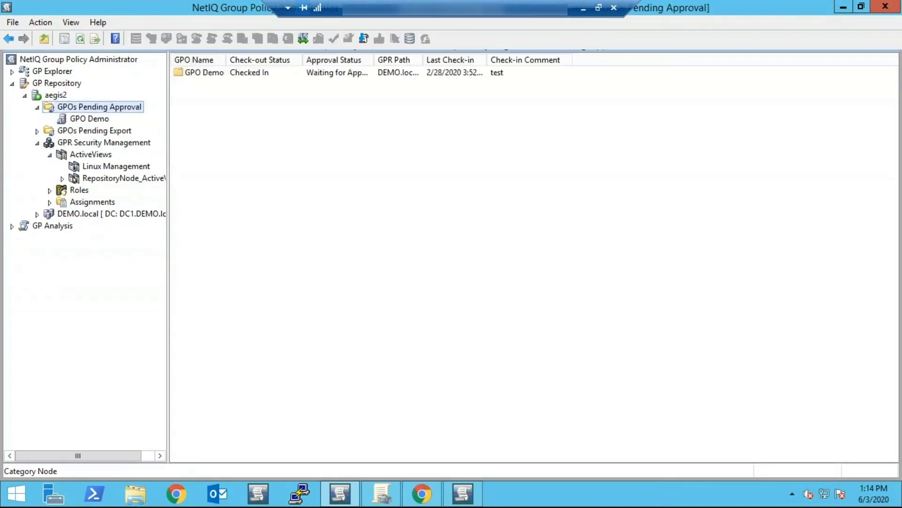
- Export RHEL Access GPO from GPOs Pending Export to AD with comment 'New GPO for RHEL access'
left_click(37, 131)
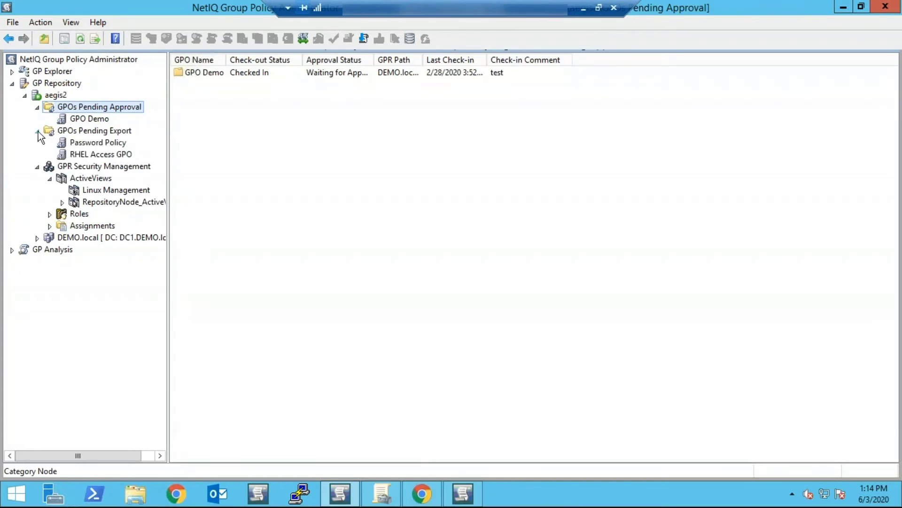
right_click(104, 155)
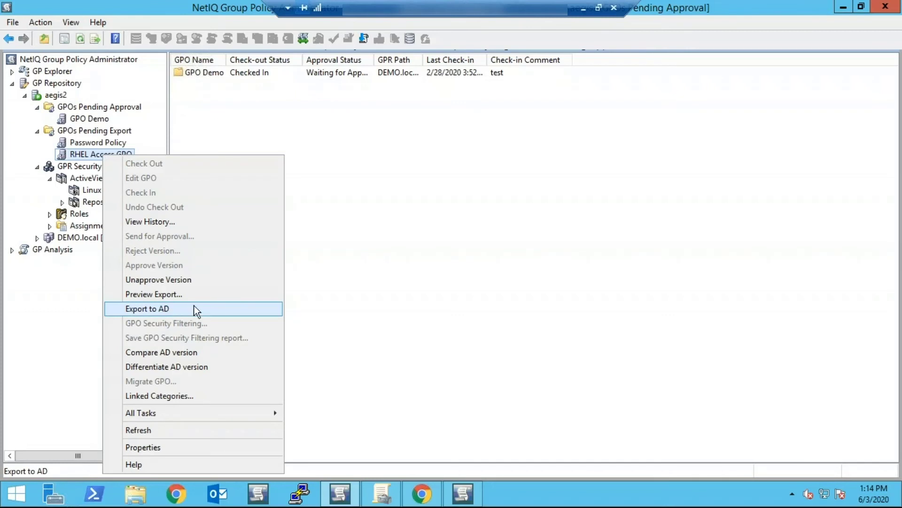
left_click(167, 314)
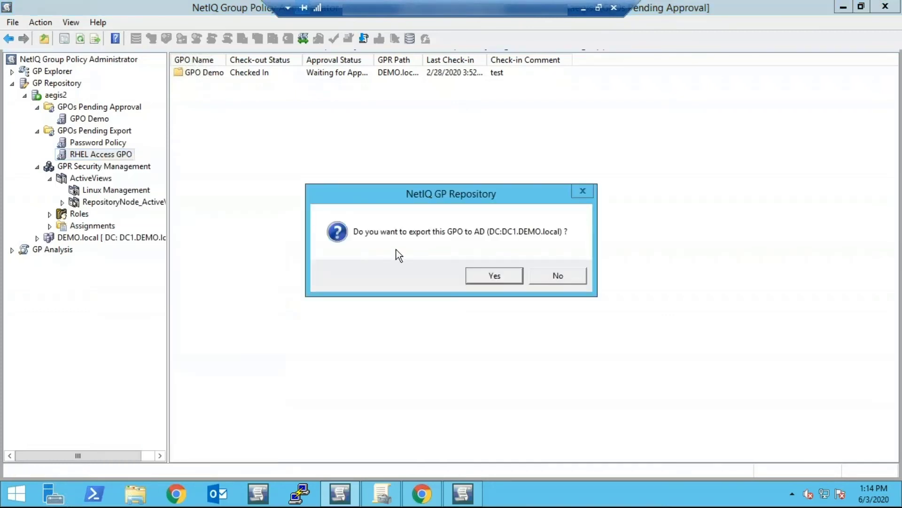
left_click(475, 281)
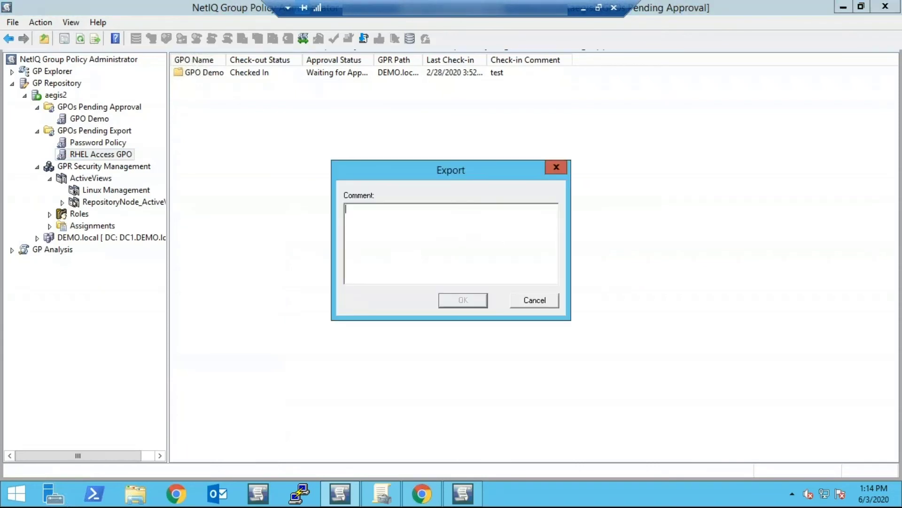
type("New GPO for RHEL access")
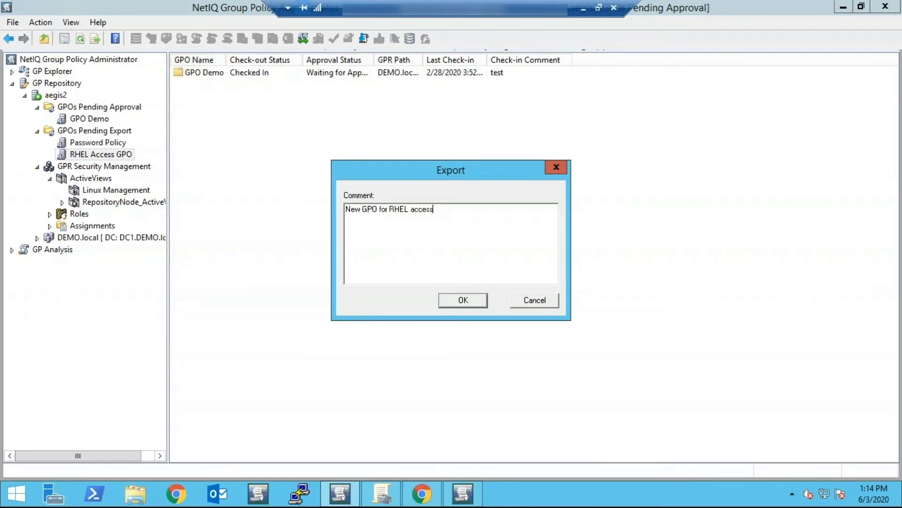
left_click(467, 306)
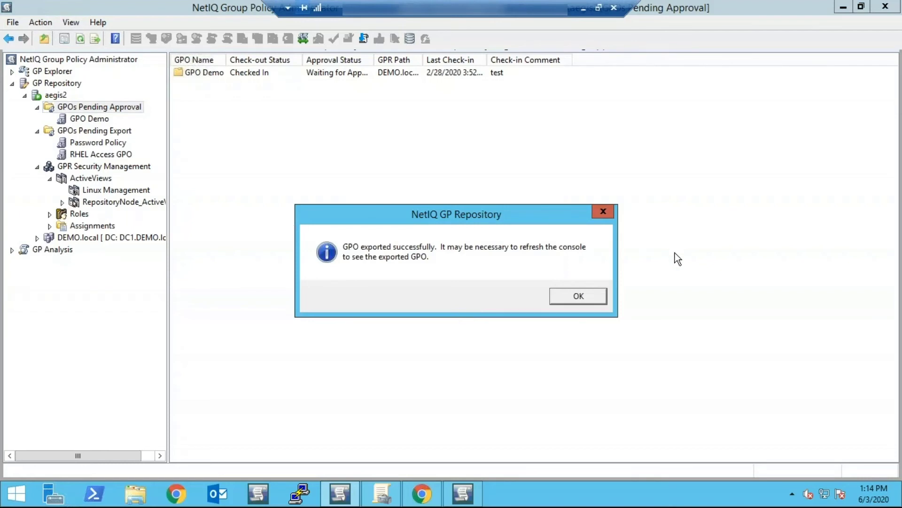
left_click(595, 298)
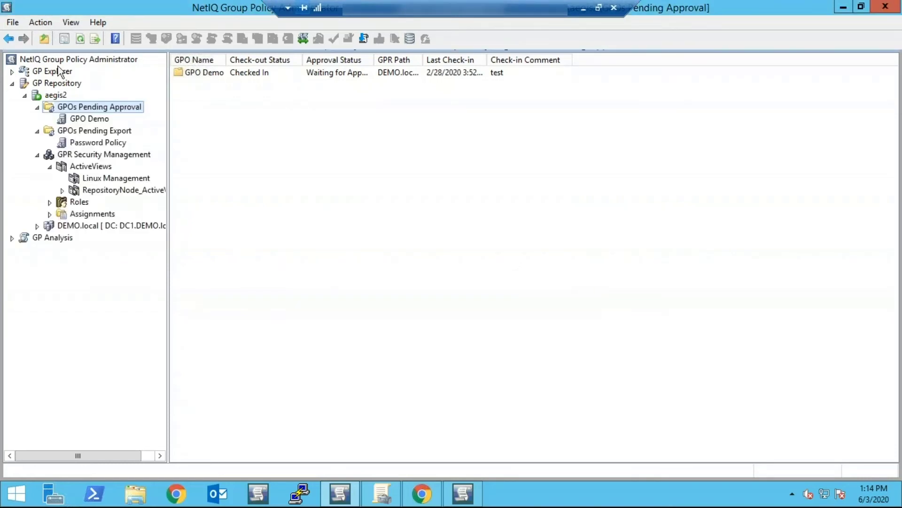
- In GP Explorer, browse DEMO.local > DemoCorp > Linux Servers and select RHEL Access GPO
left_click(13, 72)
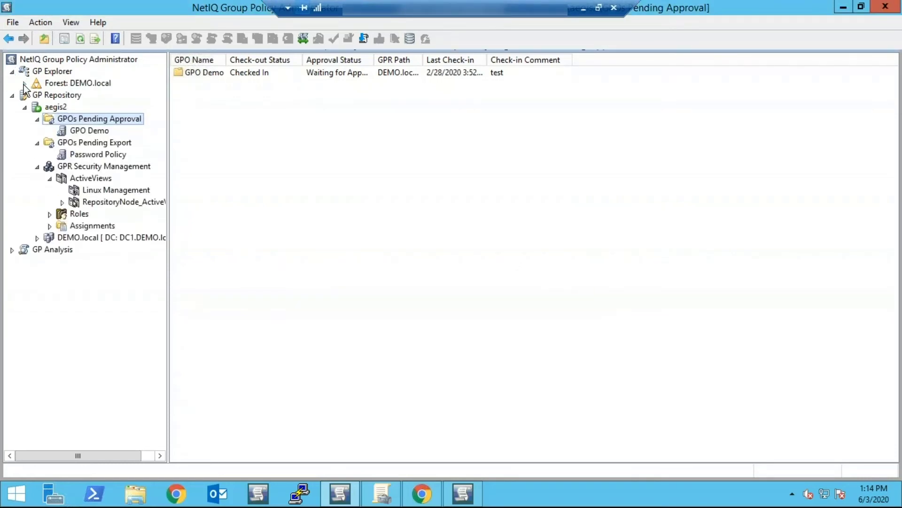
left_click(25, 85)
left_click(37, 95)
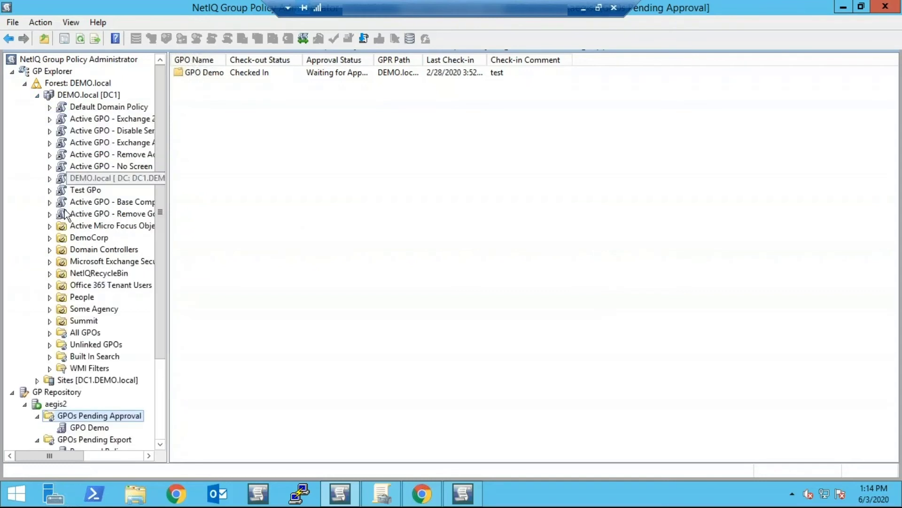
left_click(49, 238)
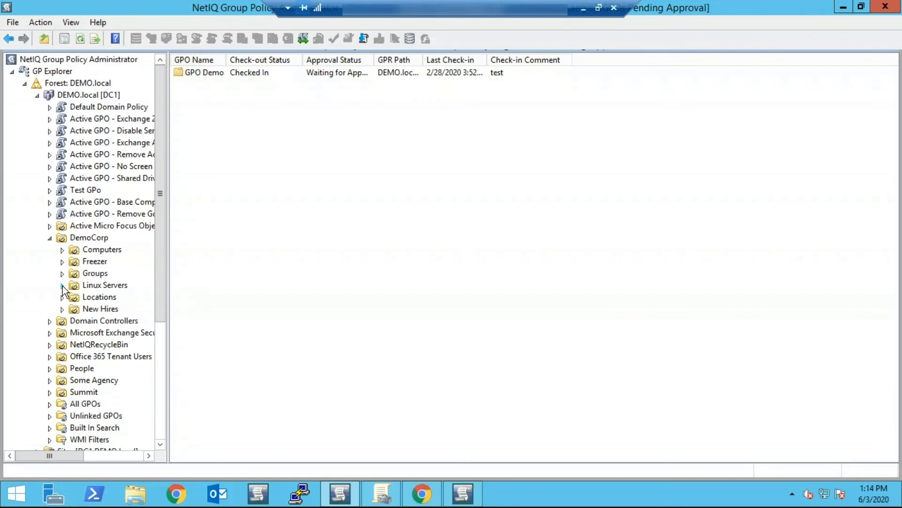
left_click(62, 286)
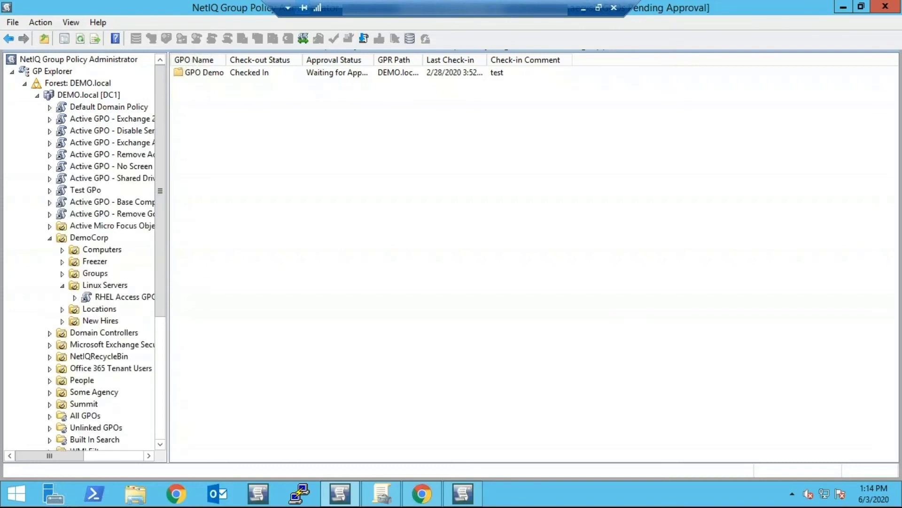
left_click(123, 300)
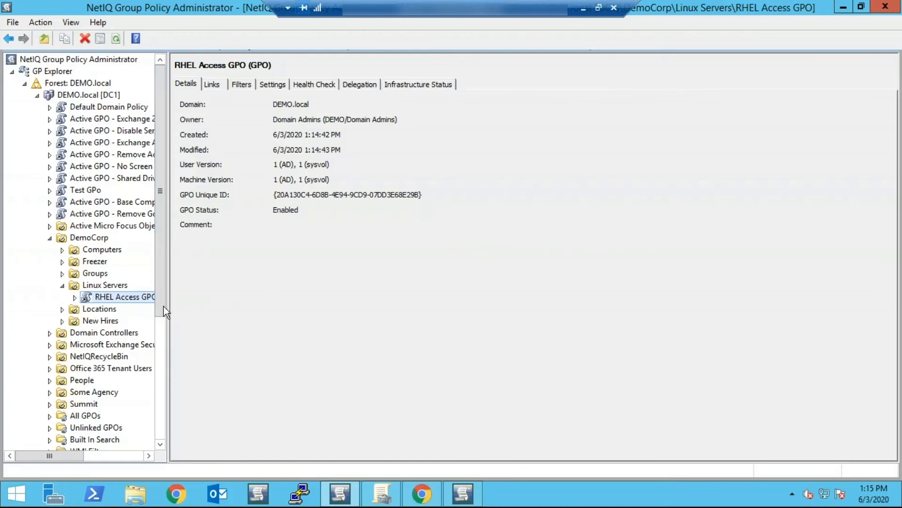
- Sign in to Directory and Resource Administrator with the account password
left_click(422, 494)
left_click(440, 386)
type("P")
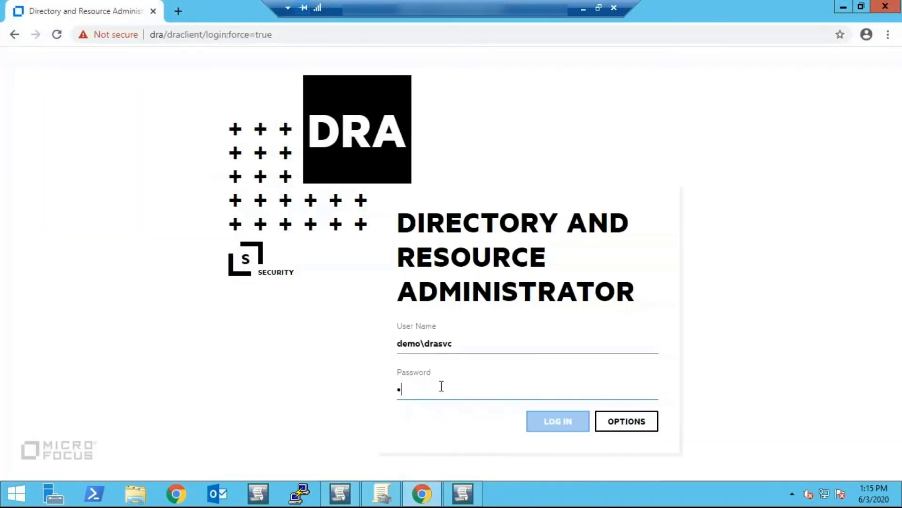
type("asswo")
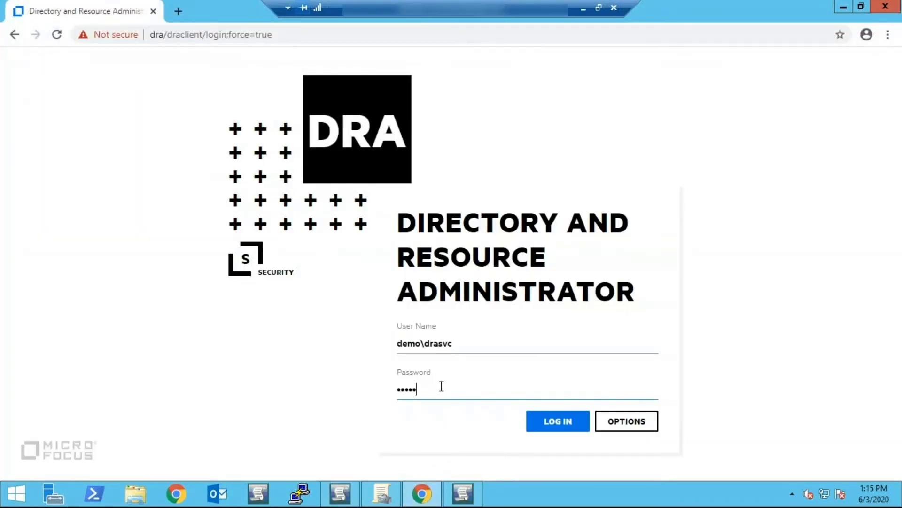
key("BackSpace")
key("BackSpace")
key("BackSpace")
key("BackSpace")
key("BackSpace")
key("BackSpace")
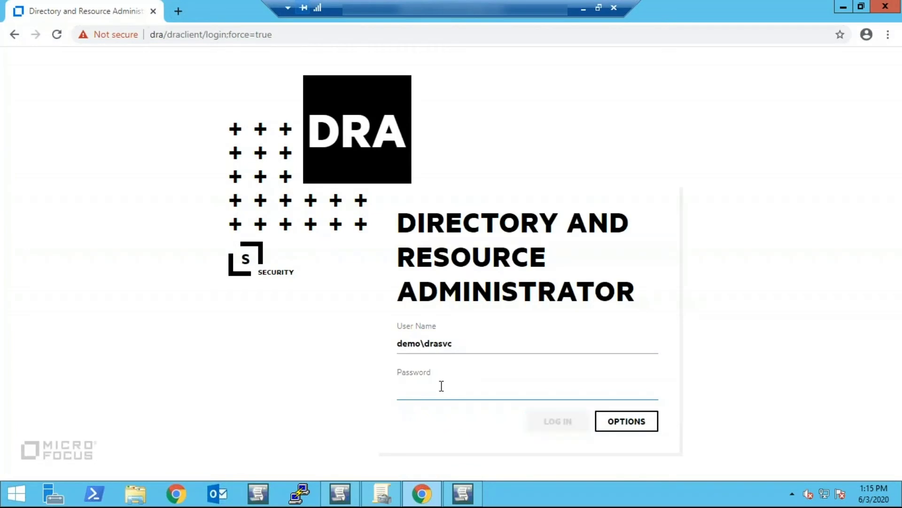
type("Passwo")
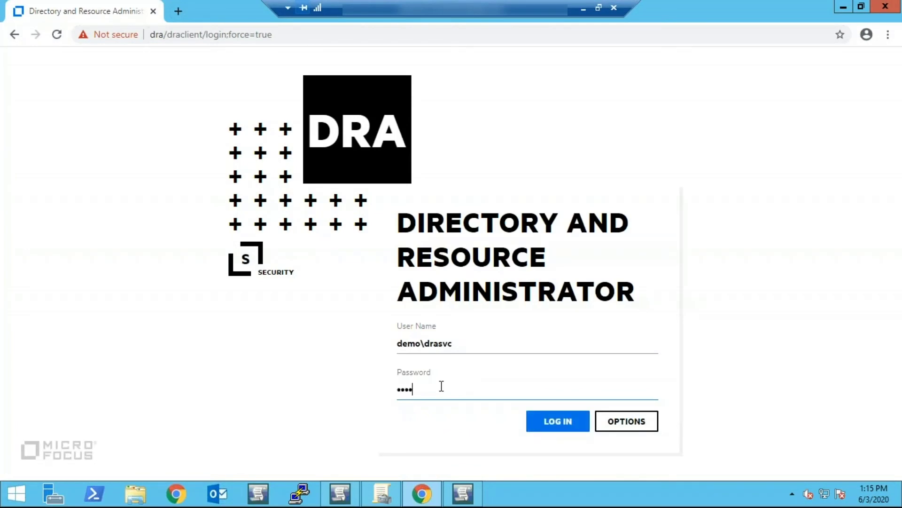
type("rd")
key("Return")
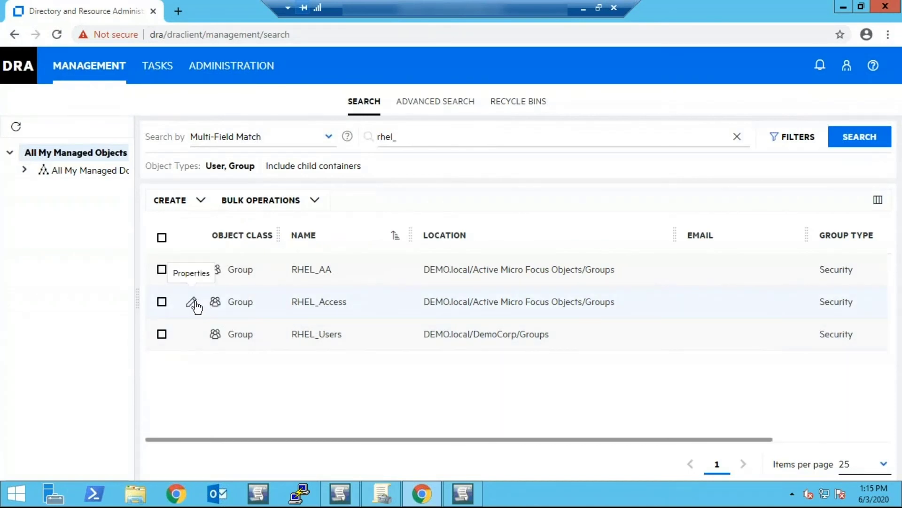
- Add the test user found by search as a member of RHEL_Access and save the group
left_click(192, 303)
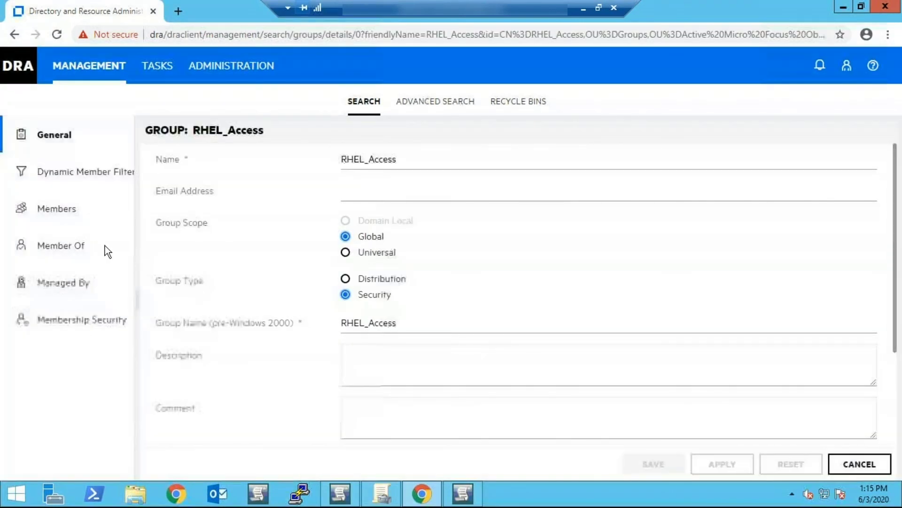
left_click(53, 216)
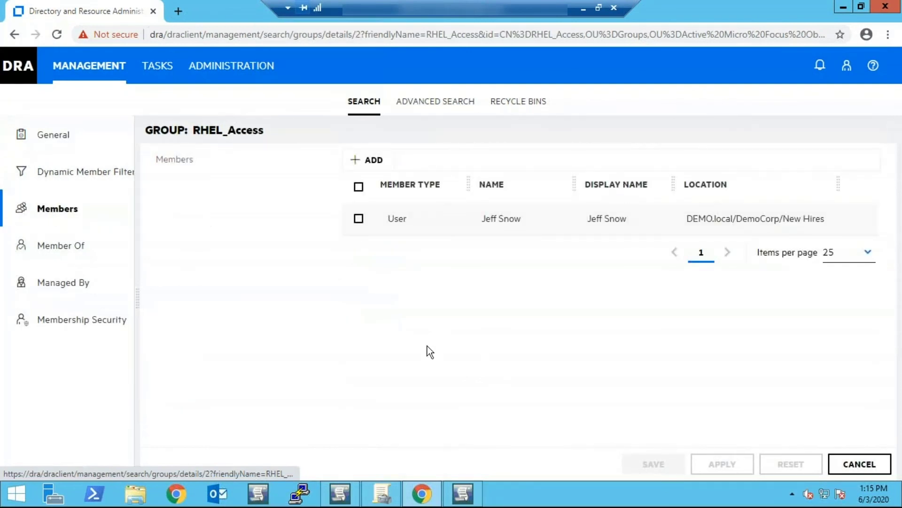
left_click(380, 160)
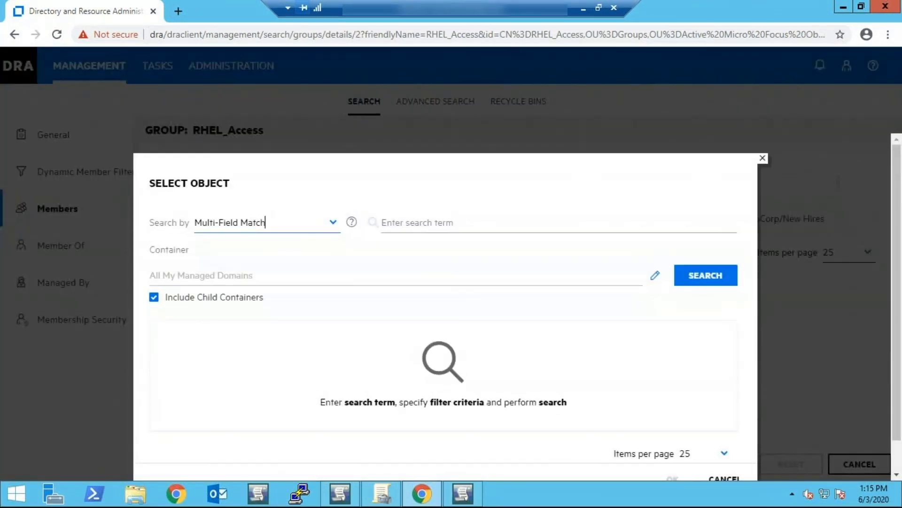
left_click(403, 226)
type("aby")
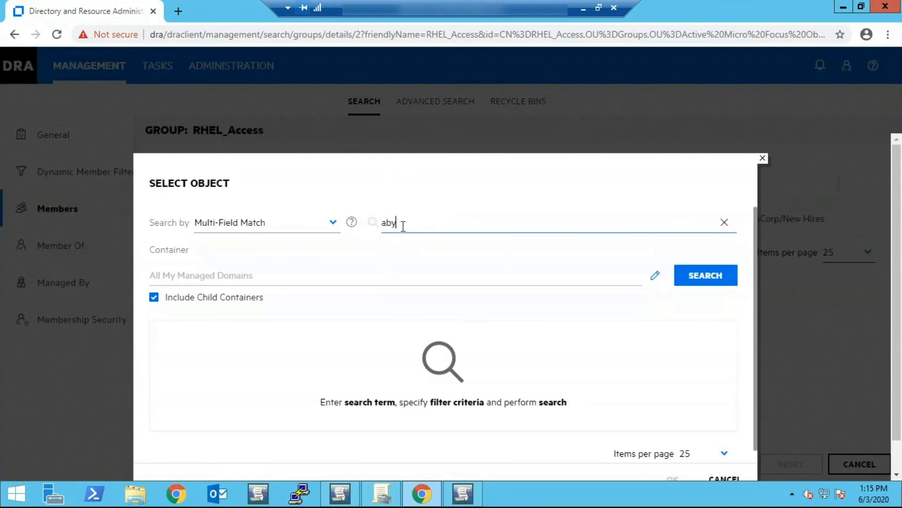
key("Return")
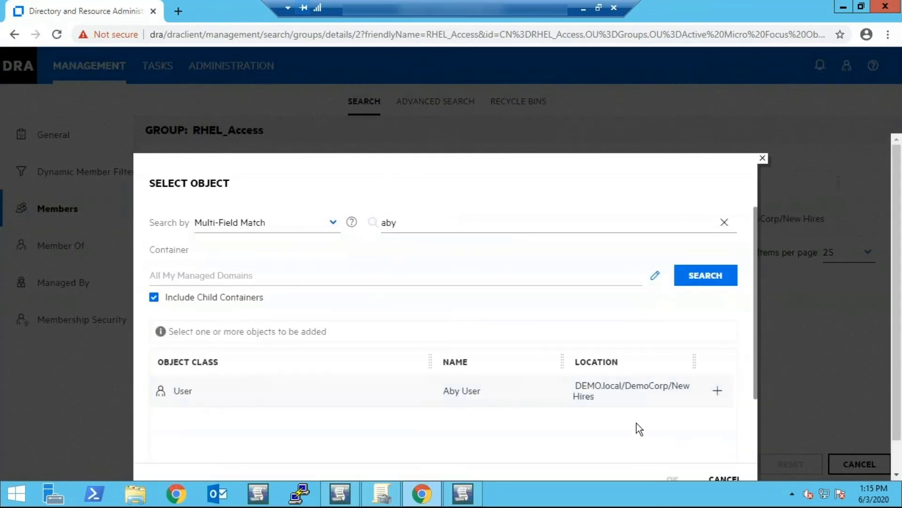
left_click(717, 392)
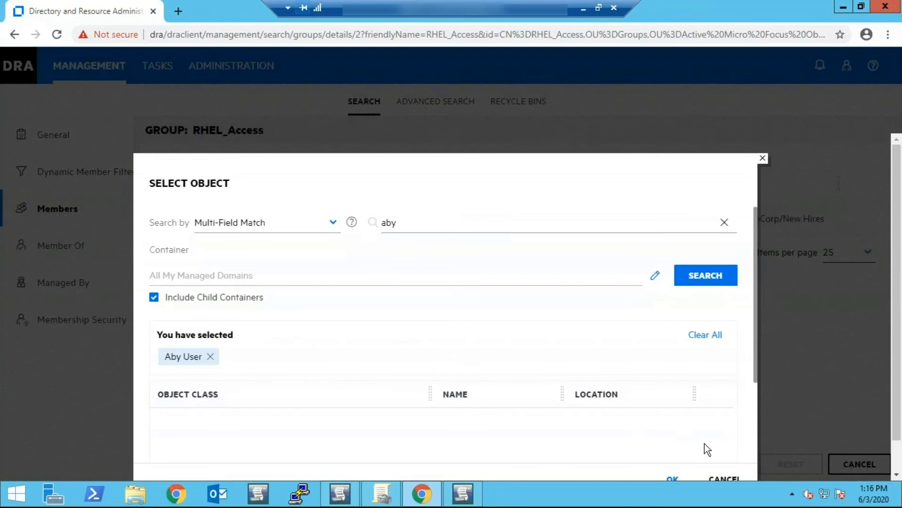
left_click(677, 479)
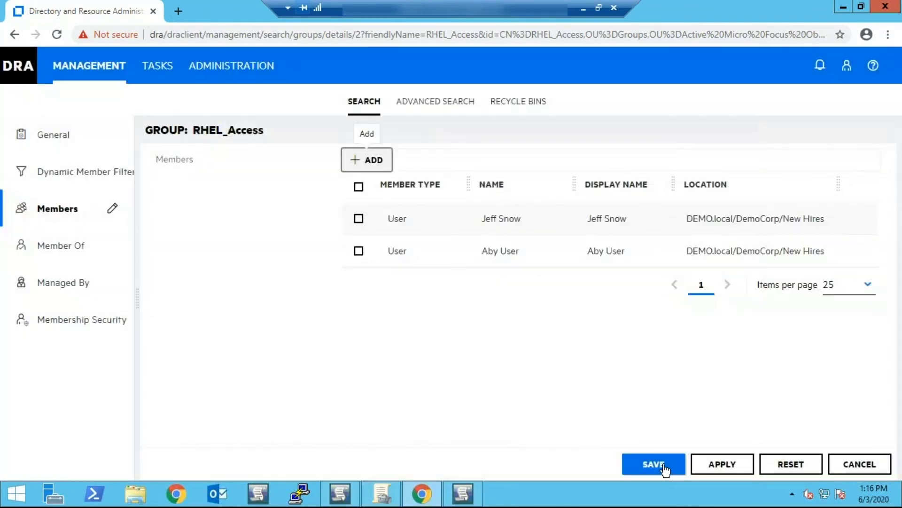
left_click(656, 465)
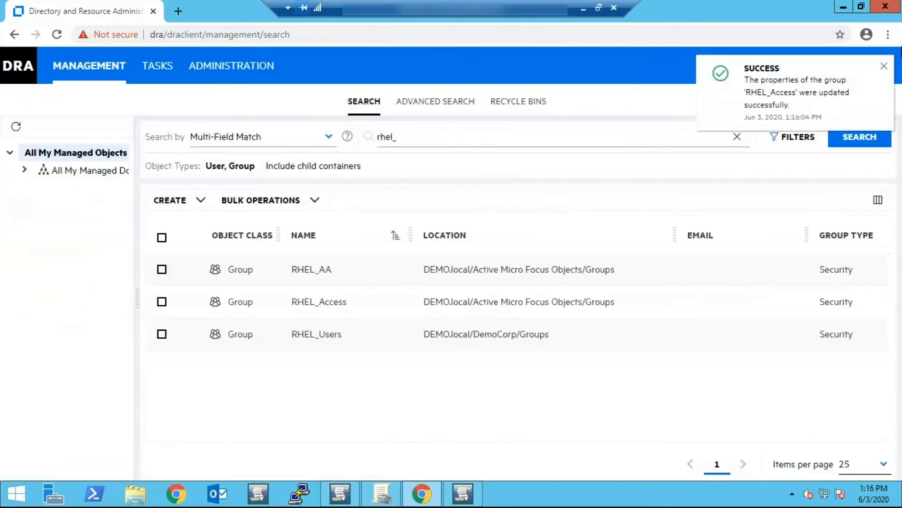
left_click(882, 67)
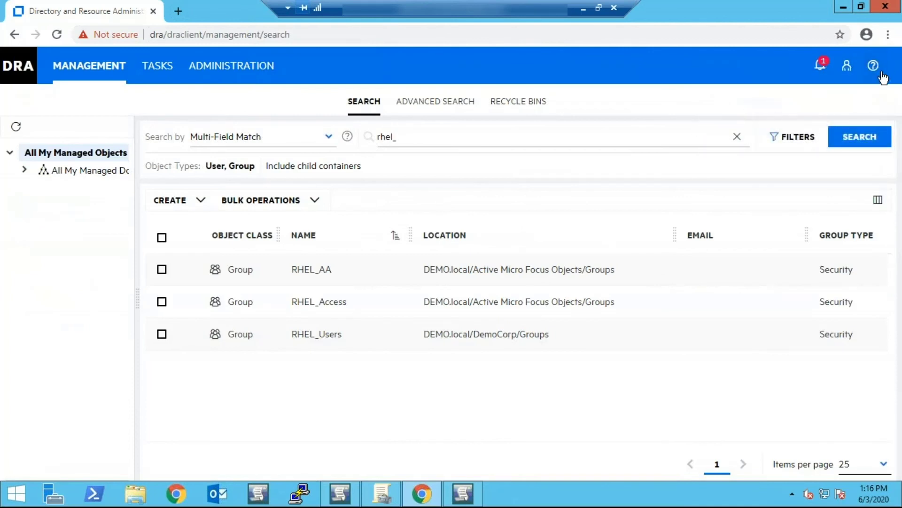
- Minimize the browser to review RHEL Access GPO details, then minimize Group Policy Administrator too
left_click(843, 7)
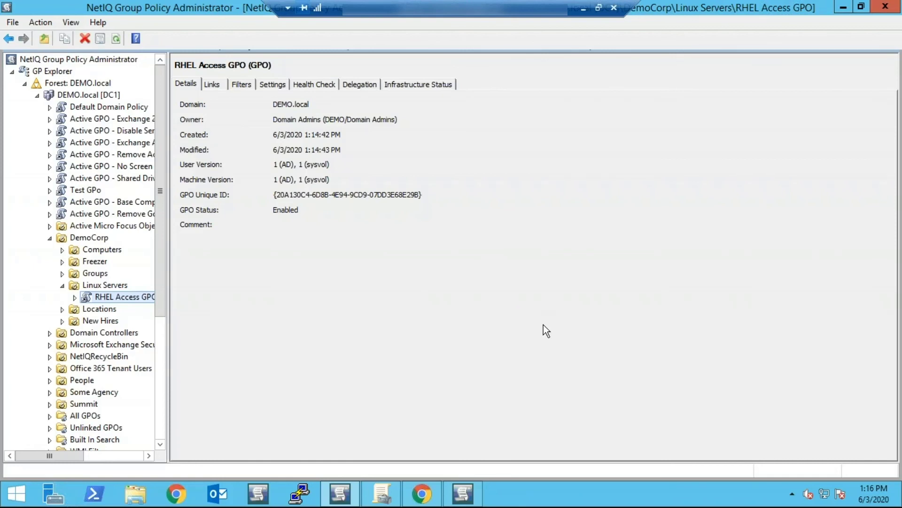
left_click(300, 493)
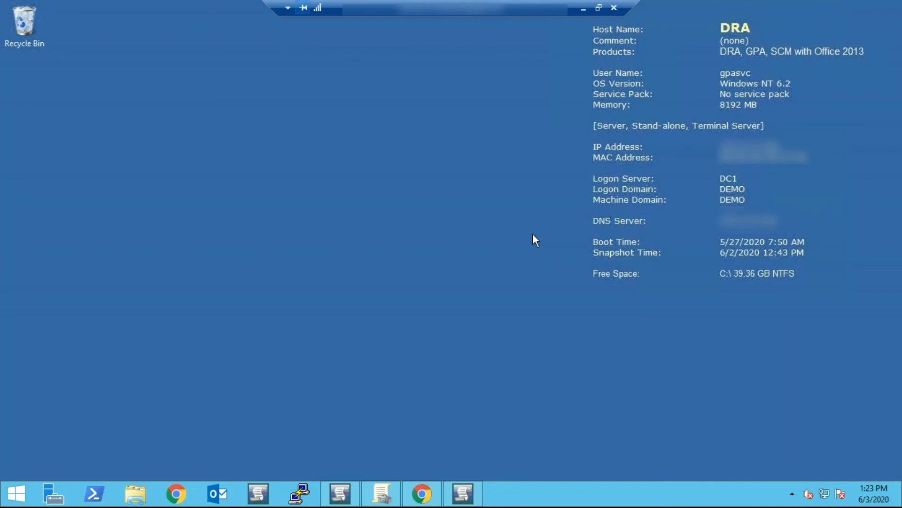
- Connect PuTTY over SSH to 172.1111 and log in as the test domain user
left_click(301, 497)
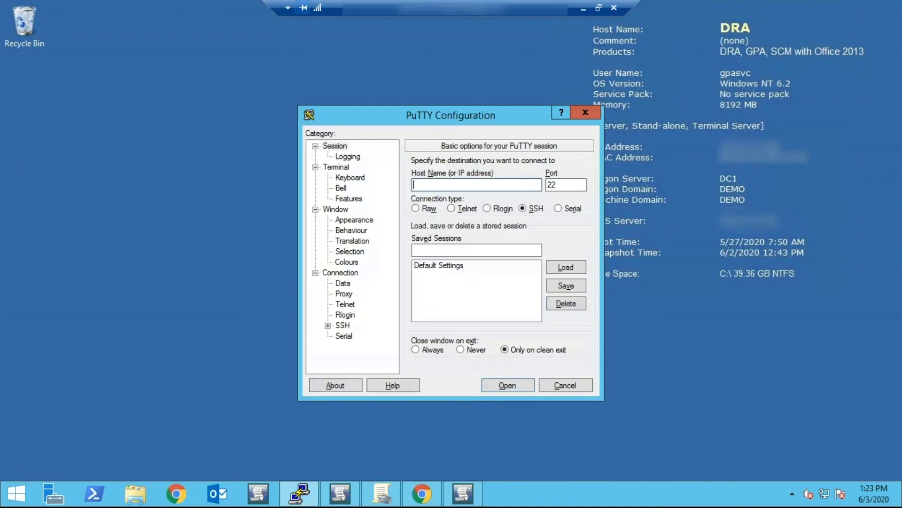
type("172.")
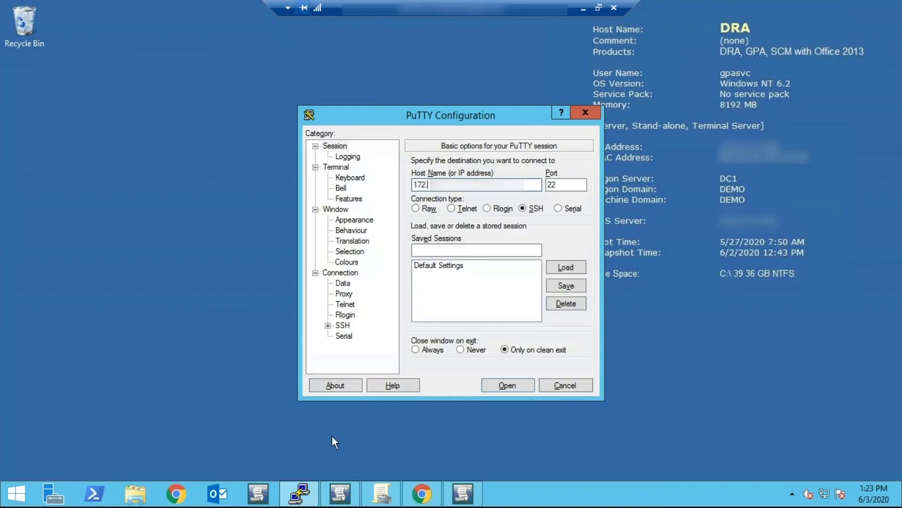
type("1111")
key("Return")
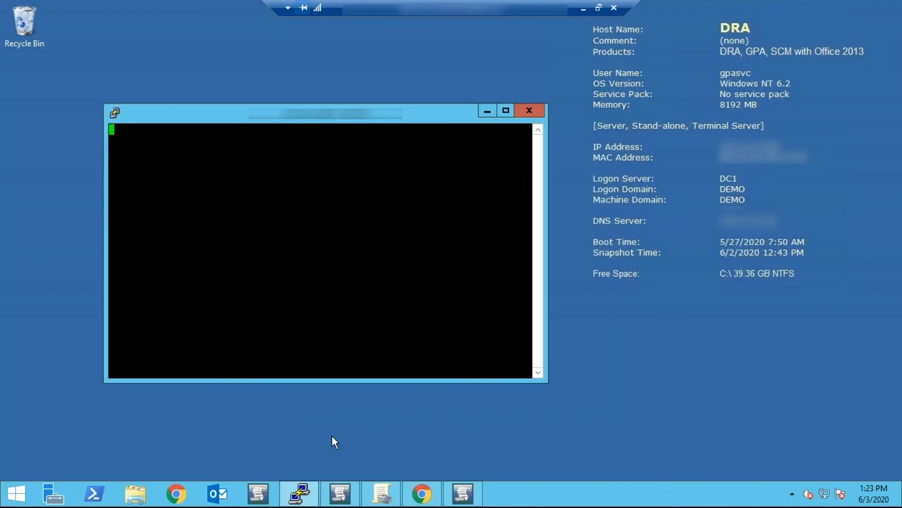
type("aby.user@")
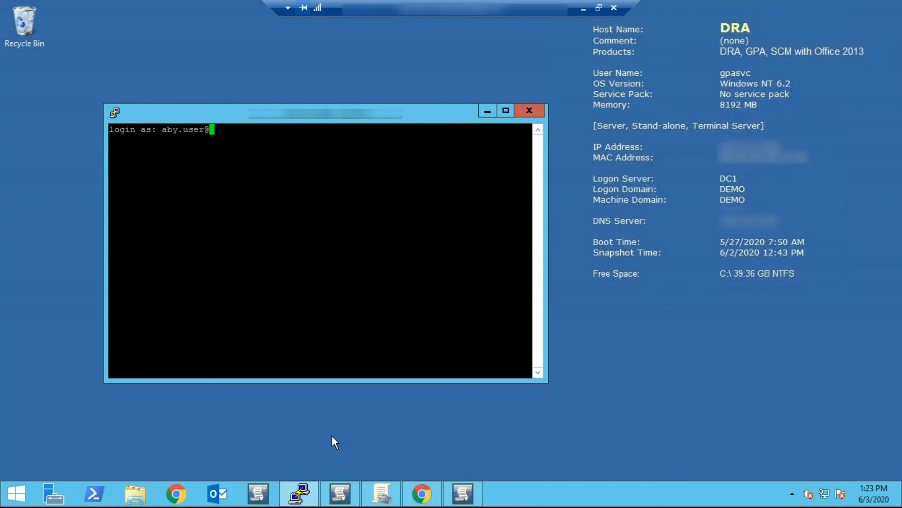
type("demo.local")
key("Return")
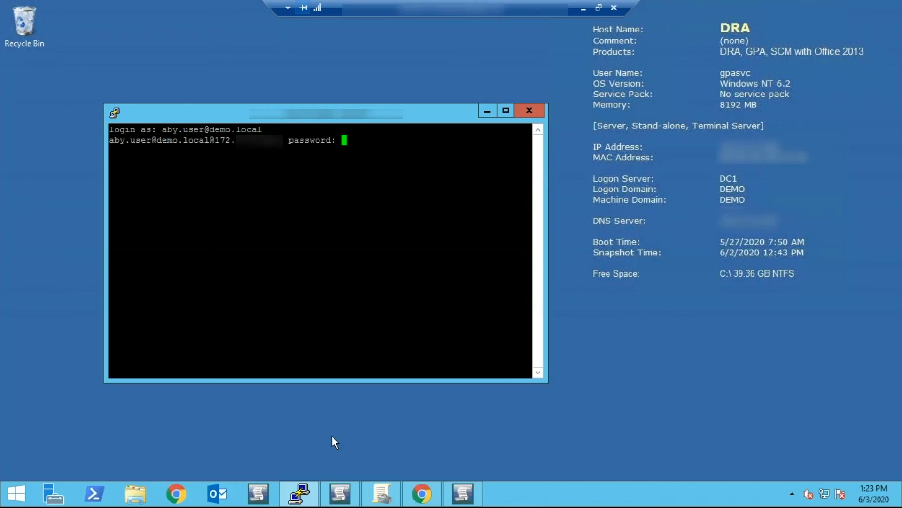
key("Return")
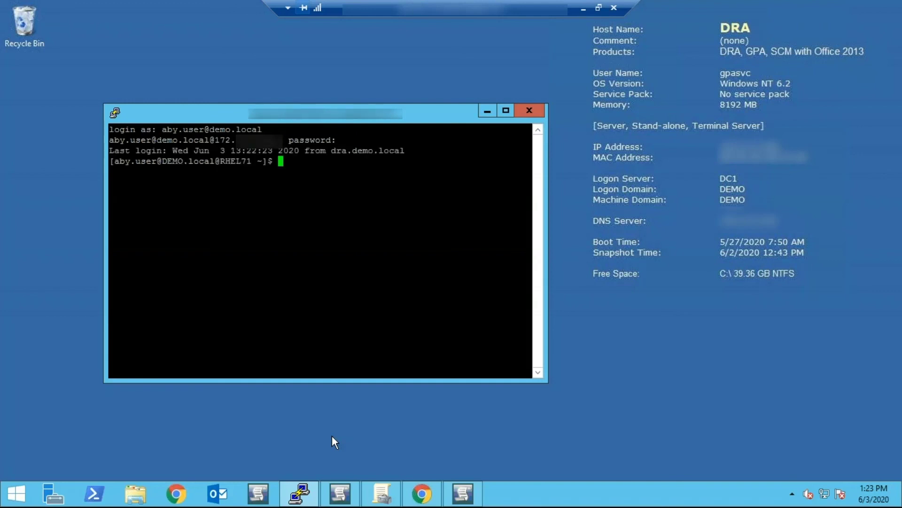